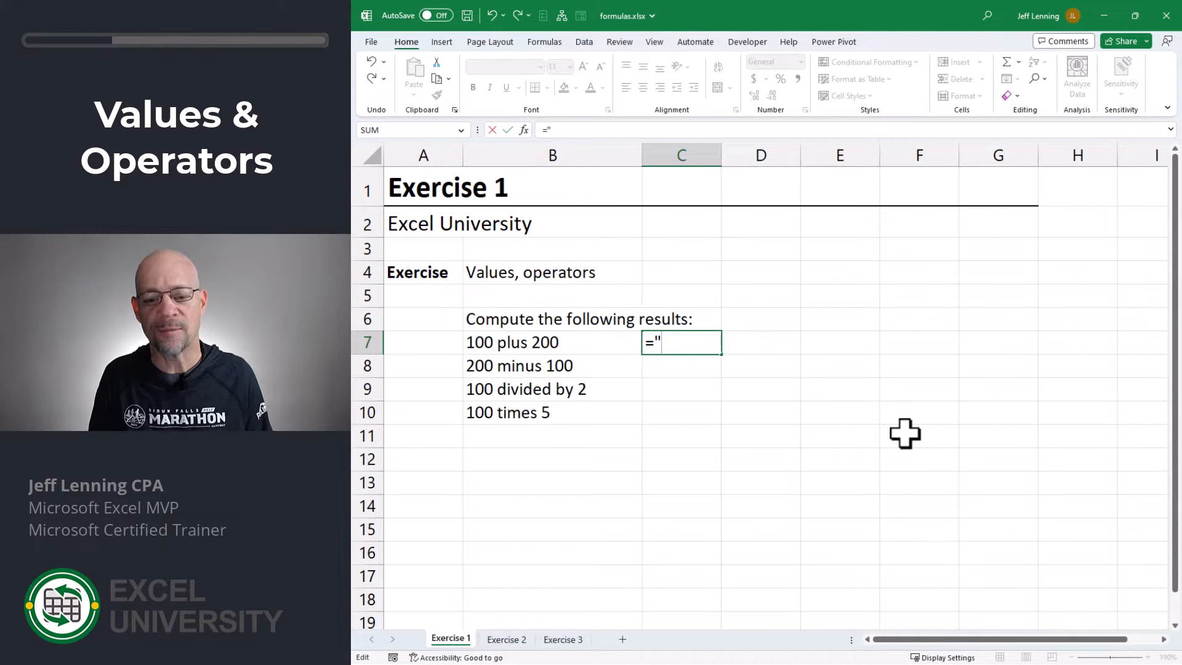
Enter the formula ="This is a text value" in cell C7 of the Exercise 1 sheet
type("This is a tex")
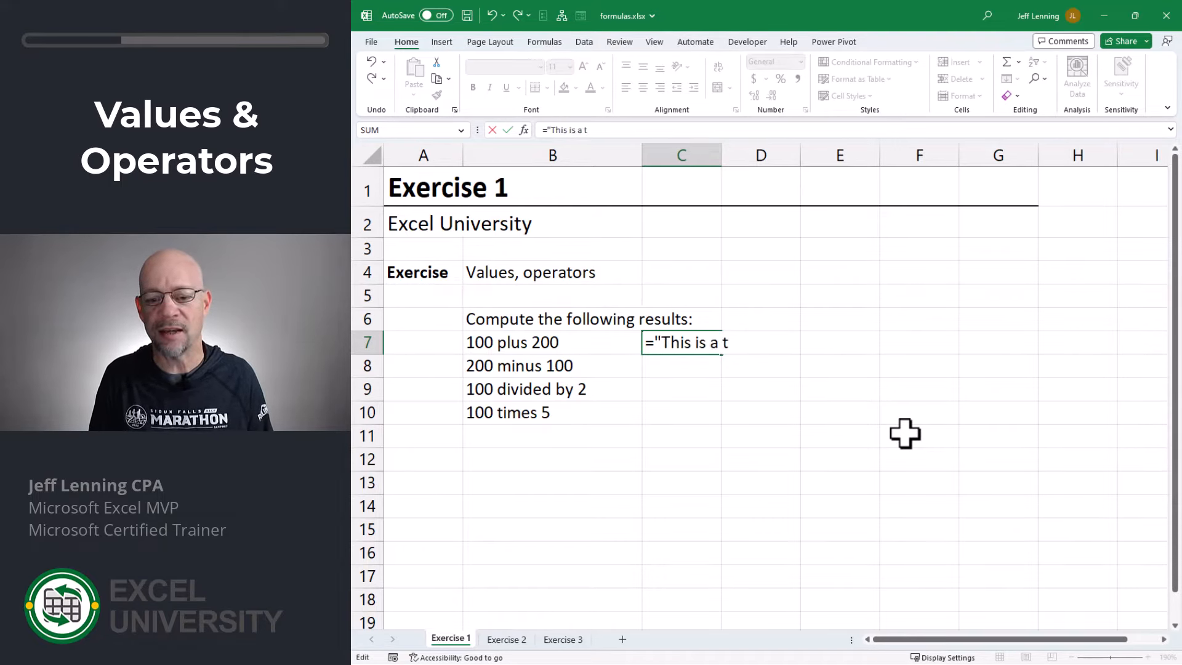
type("t value\"")
key("Return")
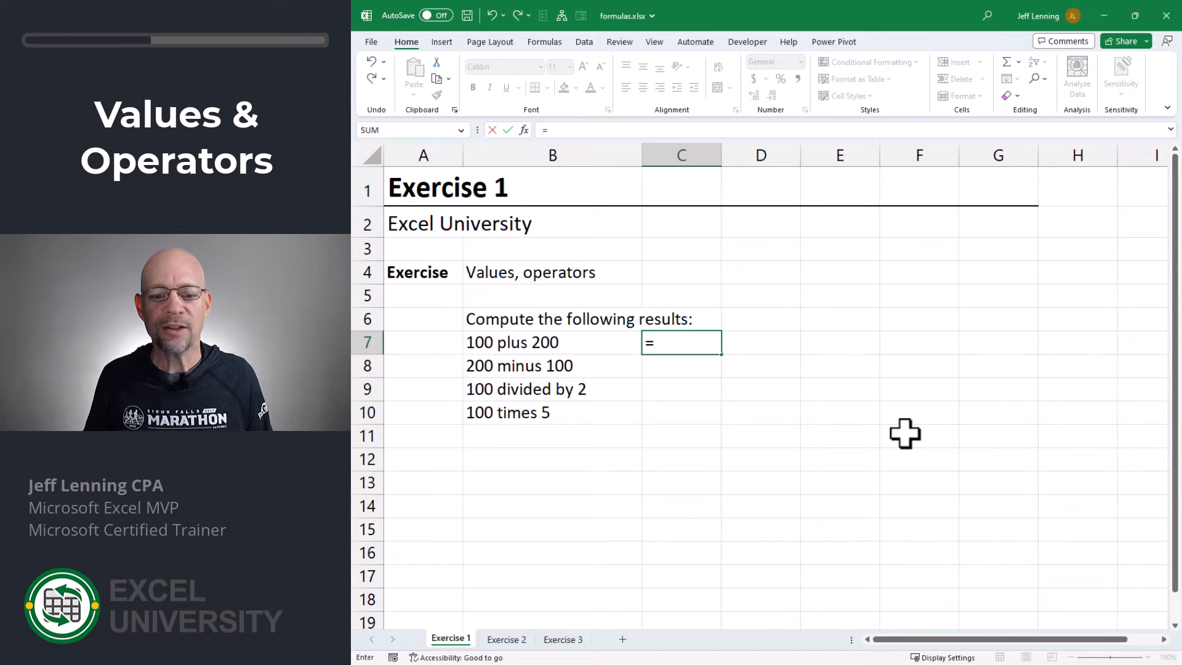
Enter the formula =100+200 in cell C7 to compute 100 plus 200
type("100")
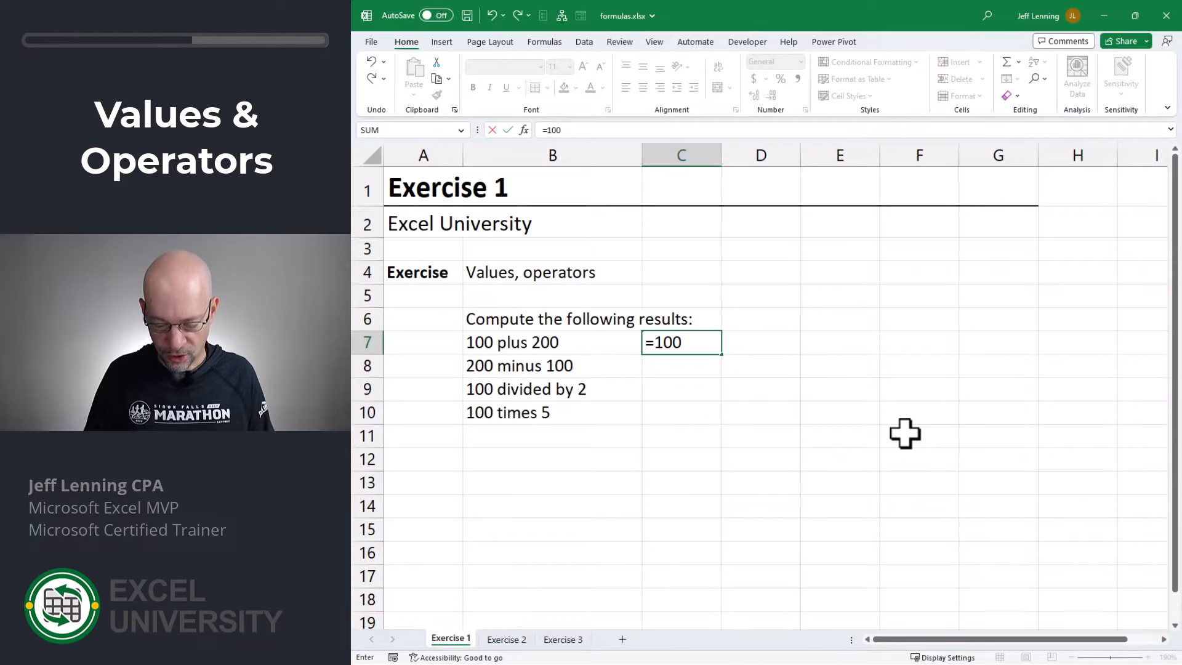
type("+")
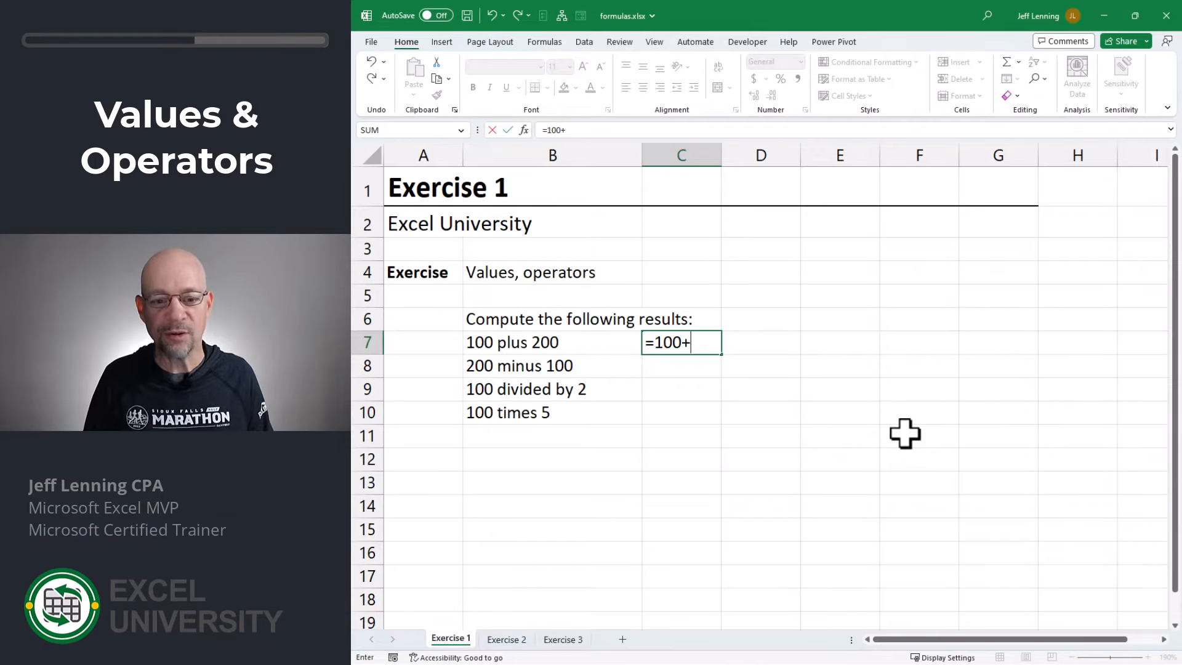
type("200")
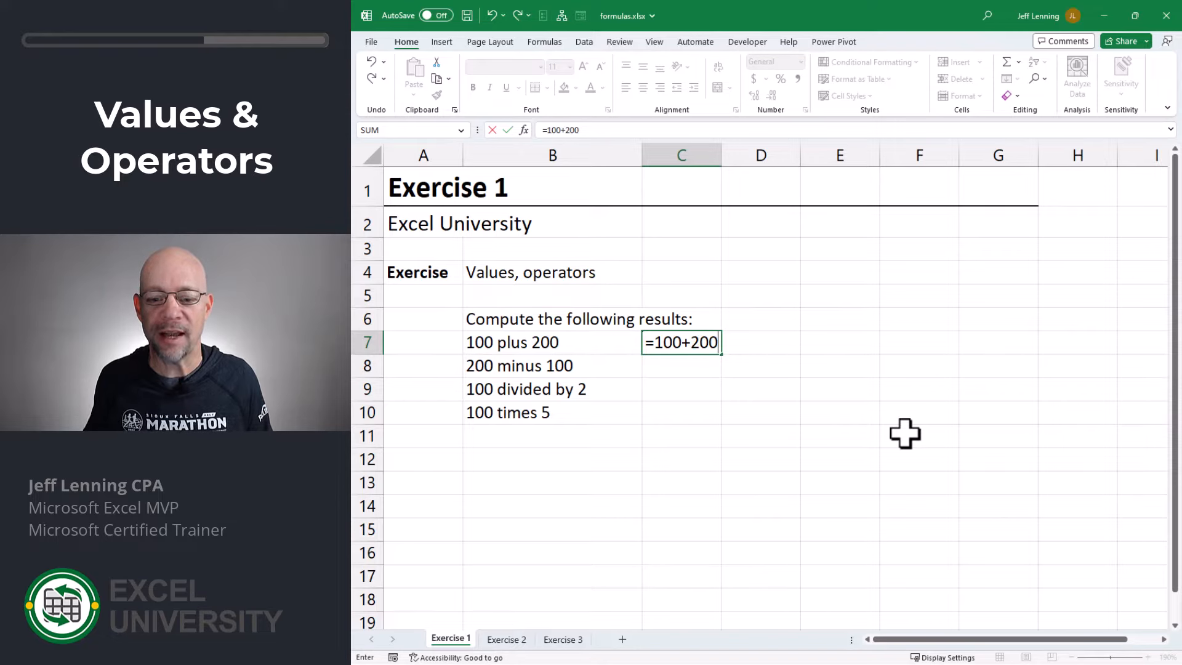
key("Return")
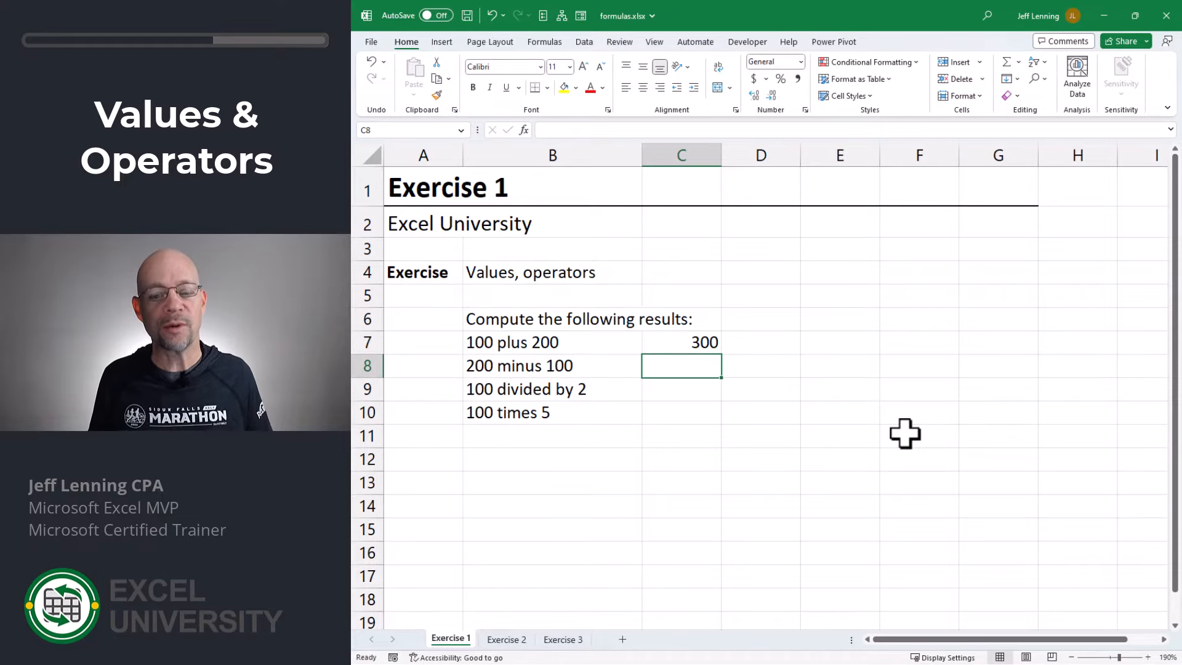
Enter =200-100 in cell C8 and =100/2 in cell C9 beside the matching exercise descriptions
type("=")
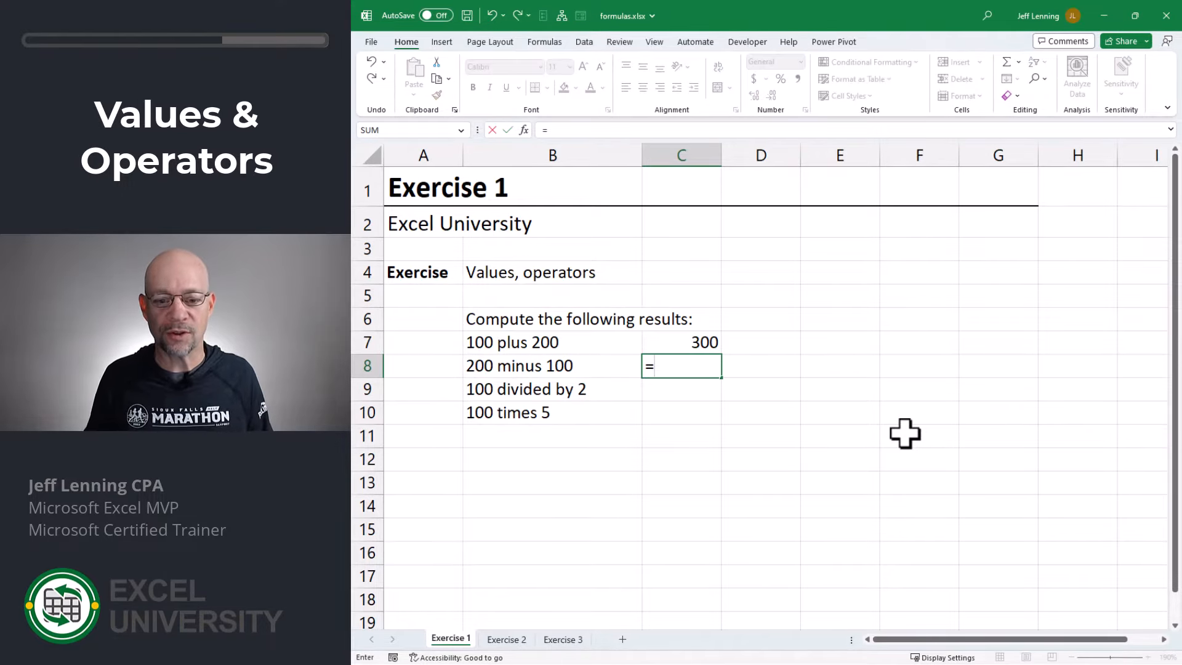
type("200-100")
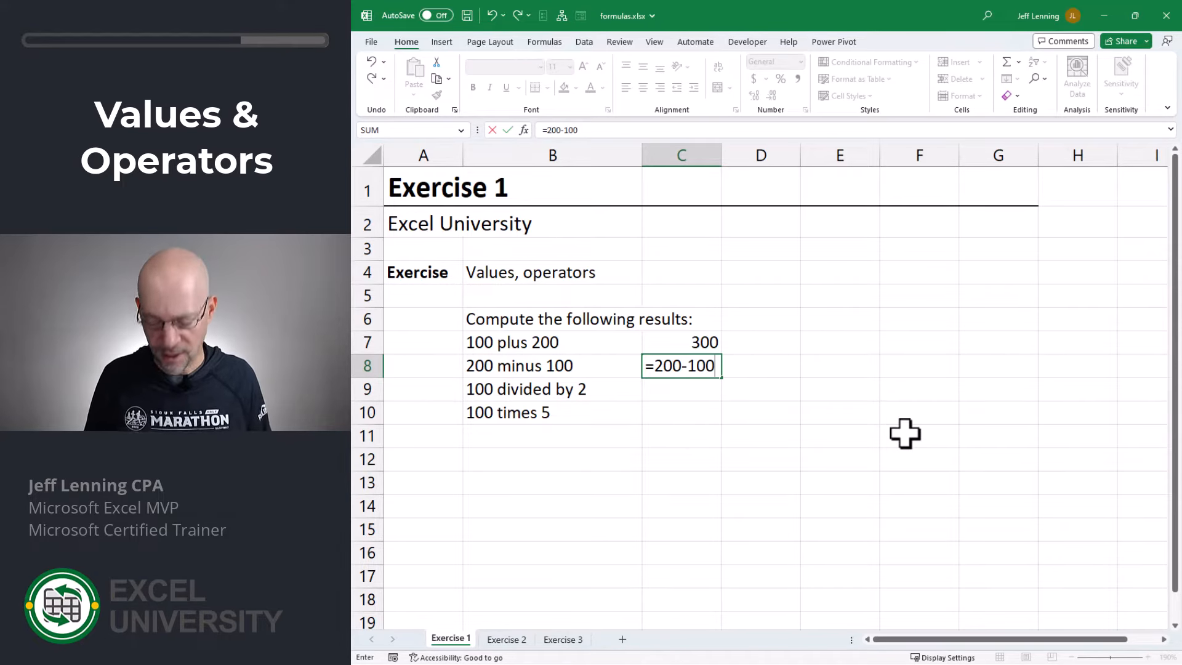
key("Return")
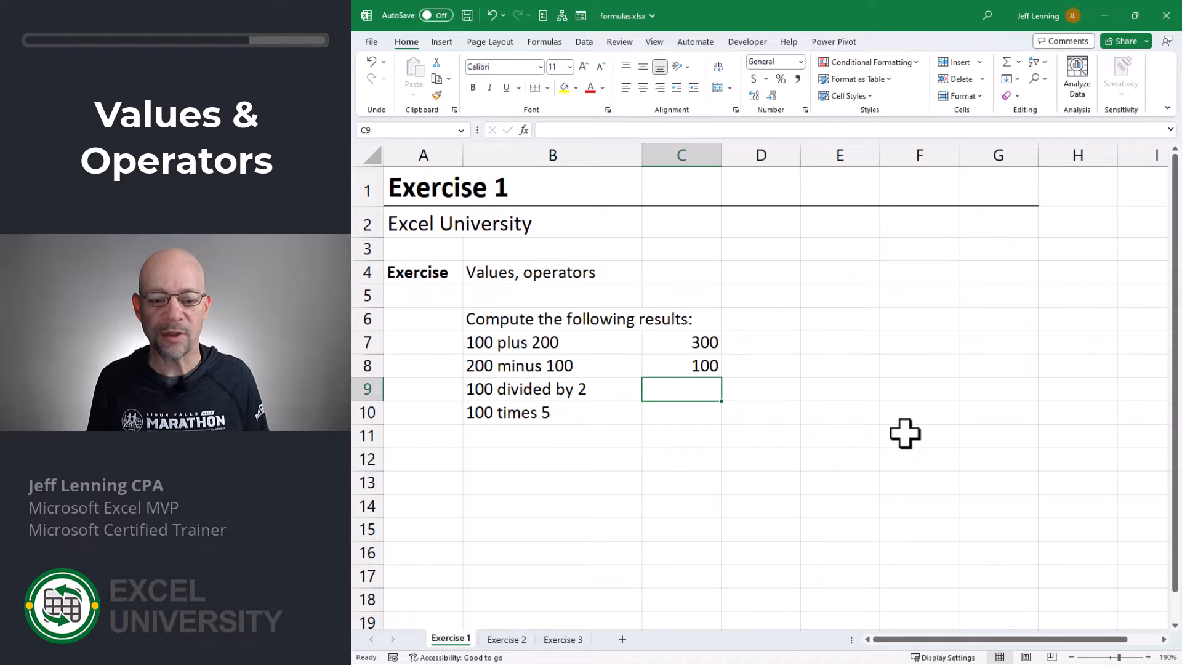
type("=100")
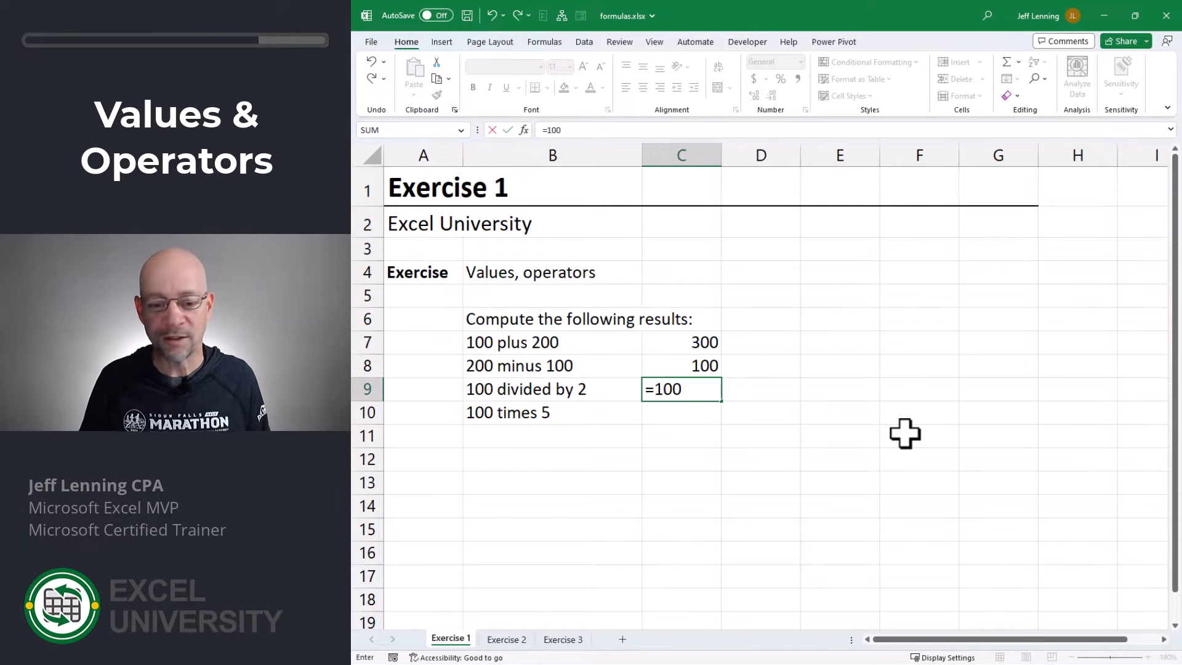
type("/2")
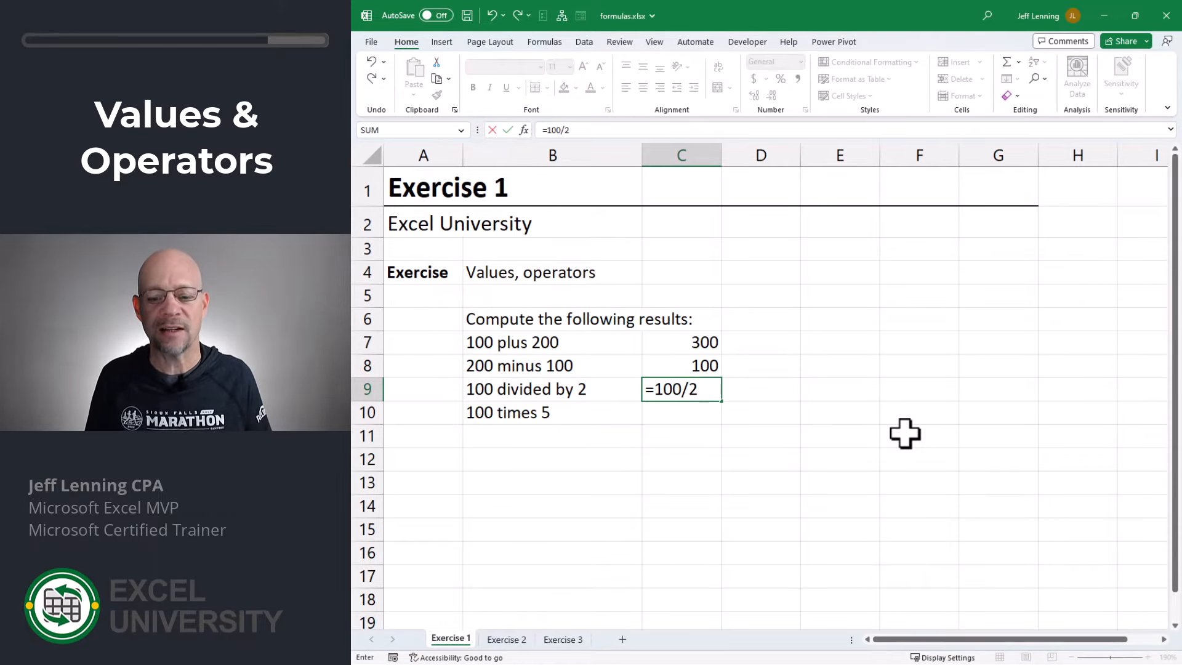
key("Return")
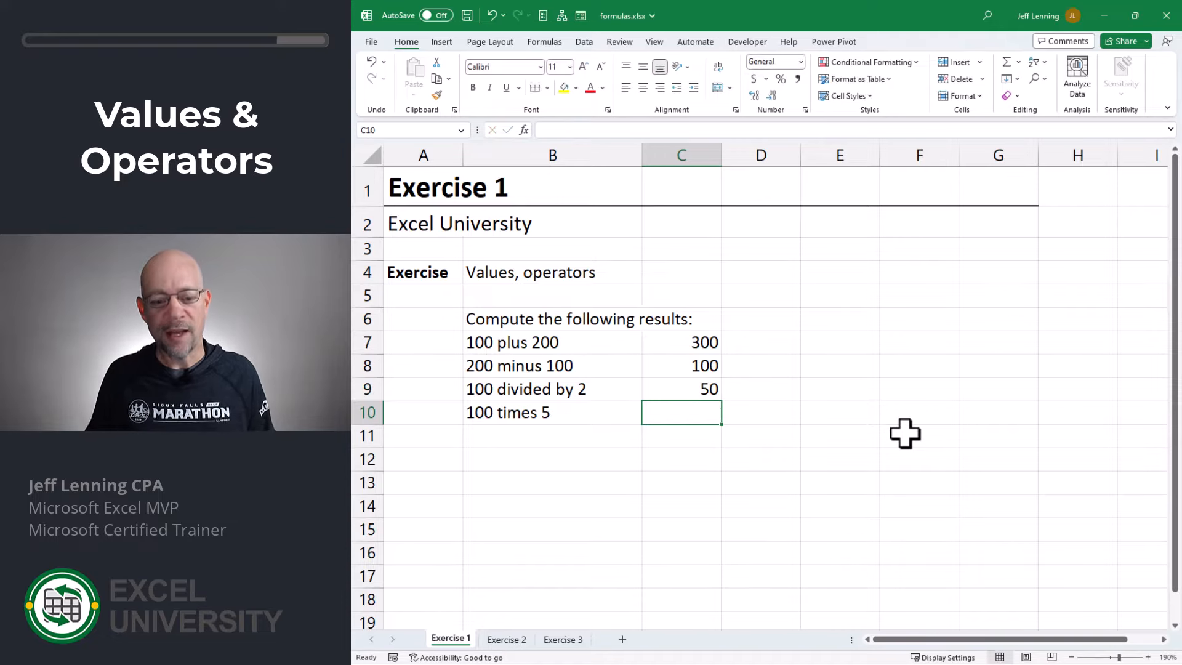
Enter the formula =100*5 in cell C10 to compute 100 times 5
type("=")
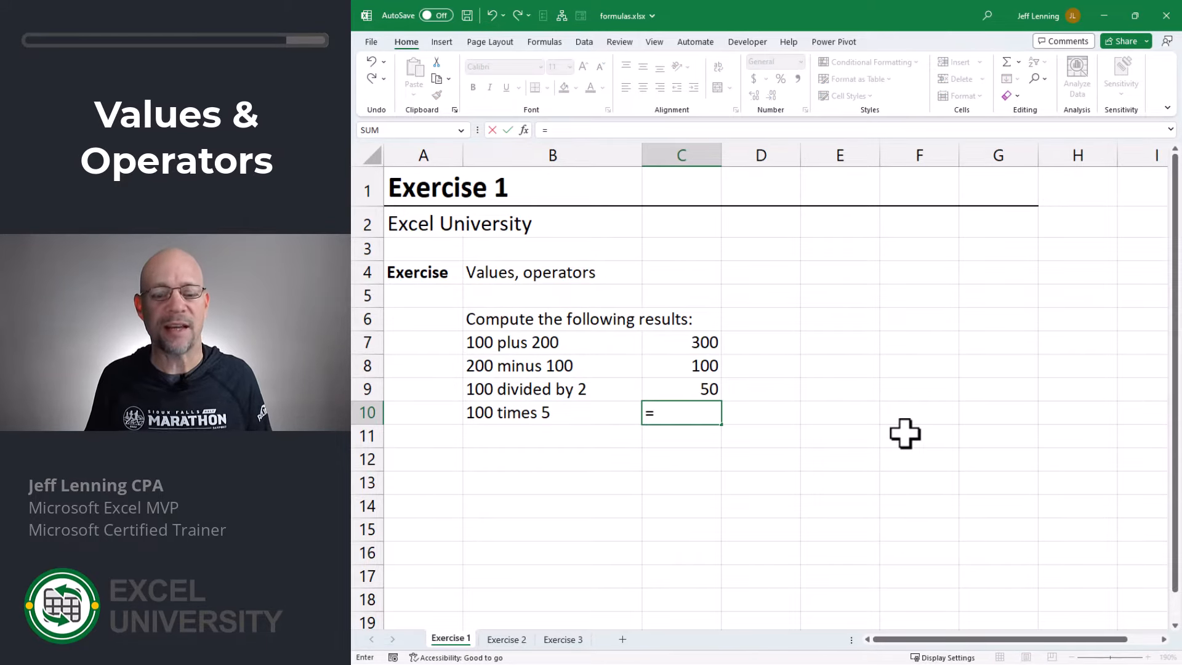
type("100")
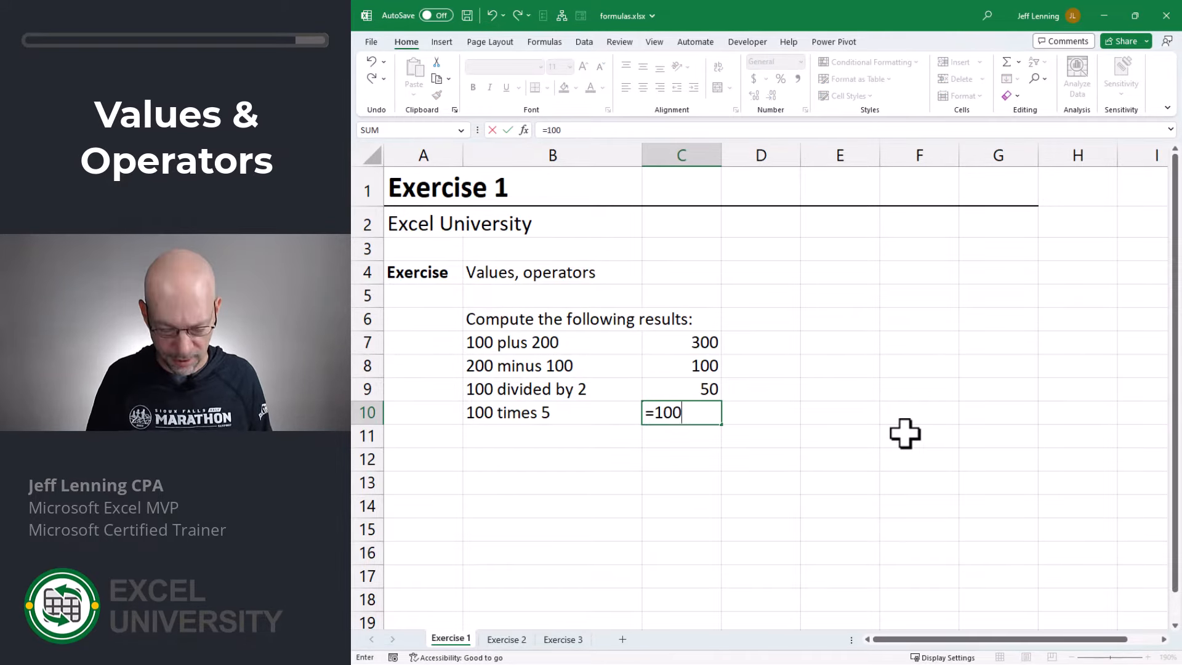
type("*5")
key("Return")
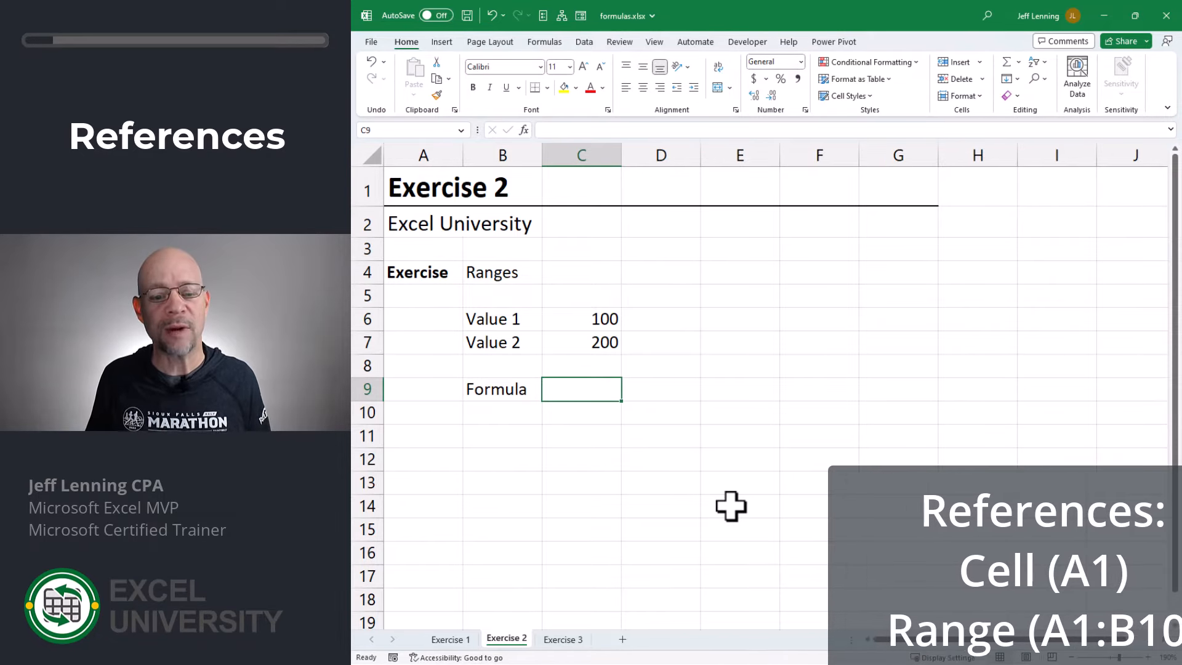
Enter the formula =100+200 in cell C9 of the Exercise 2 sheet and reopen it for inspection
type("=100+200")
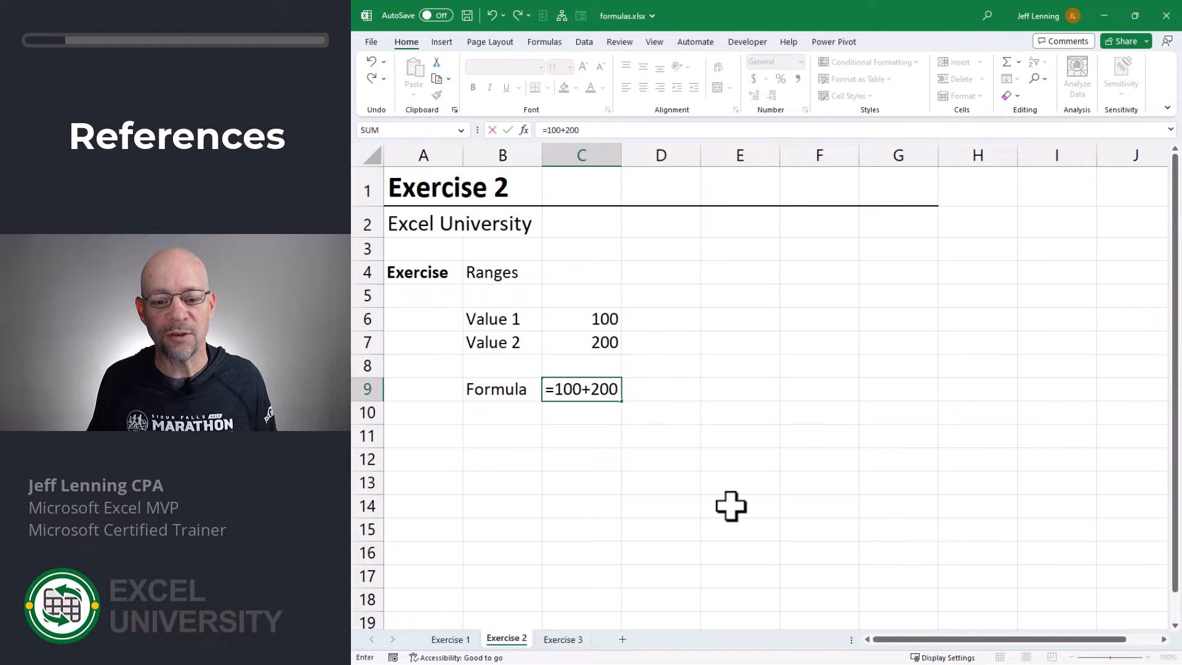
key("Return")
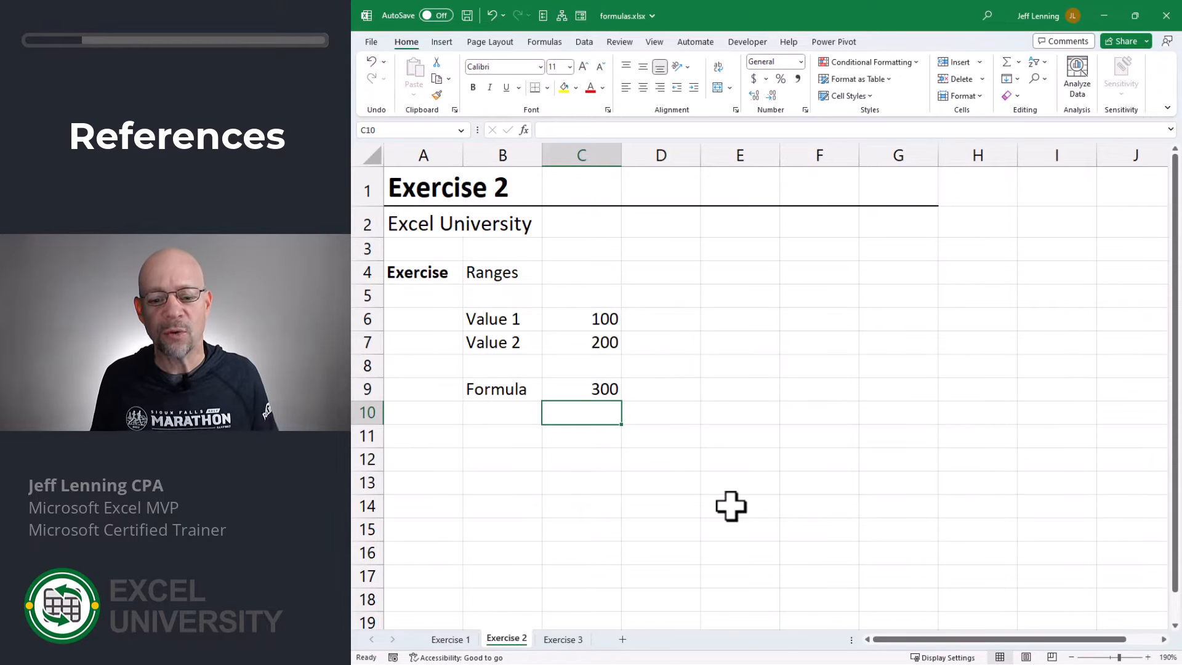
key("Up")
key("F2")
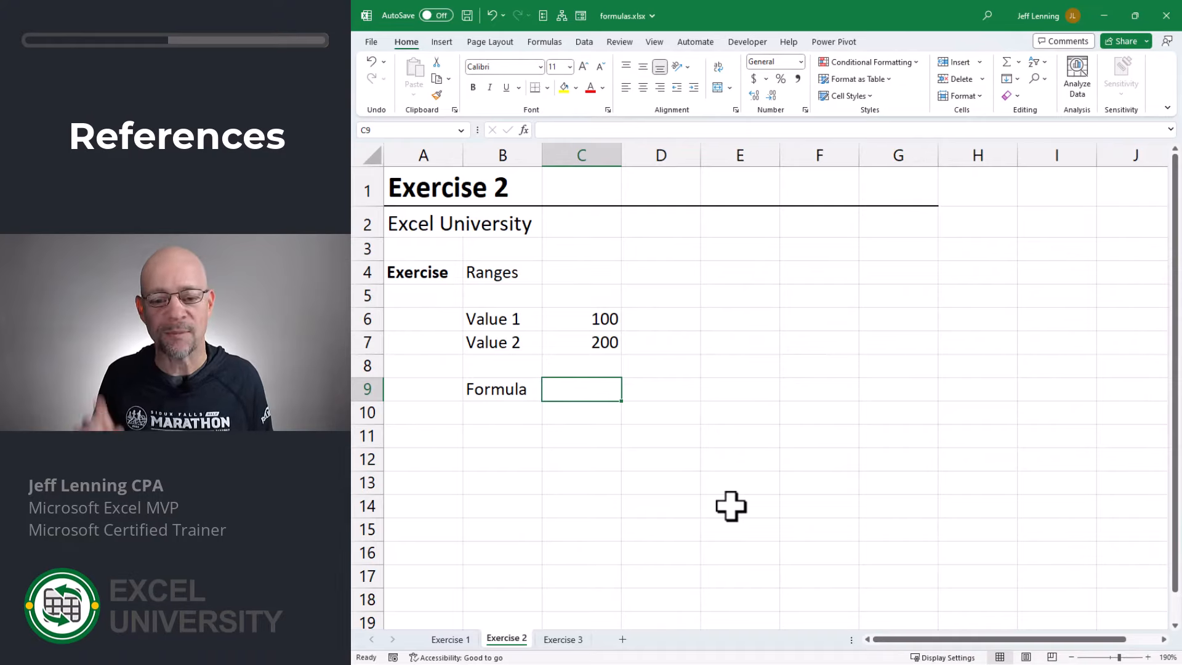
Add Value 1 and Value 2 by cell reference in C9 with the formula =C6+C7
type("=")
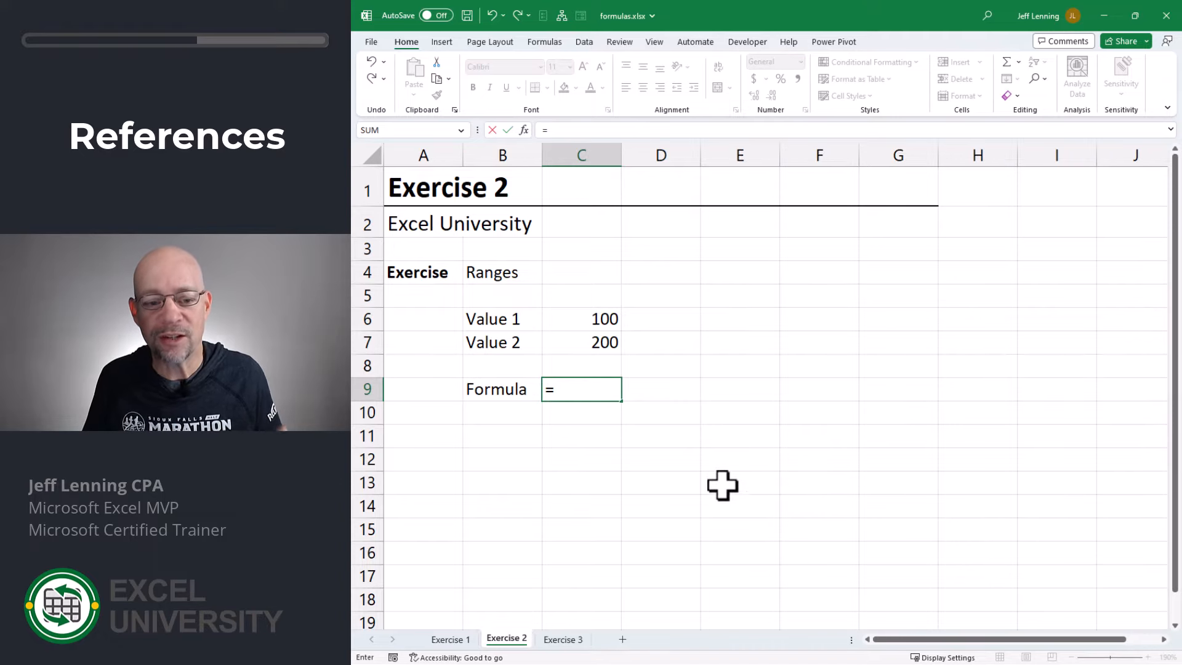
left_click(599, 318)
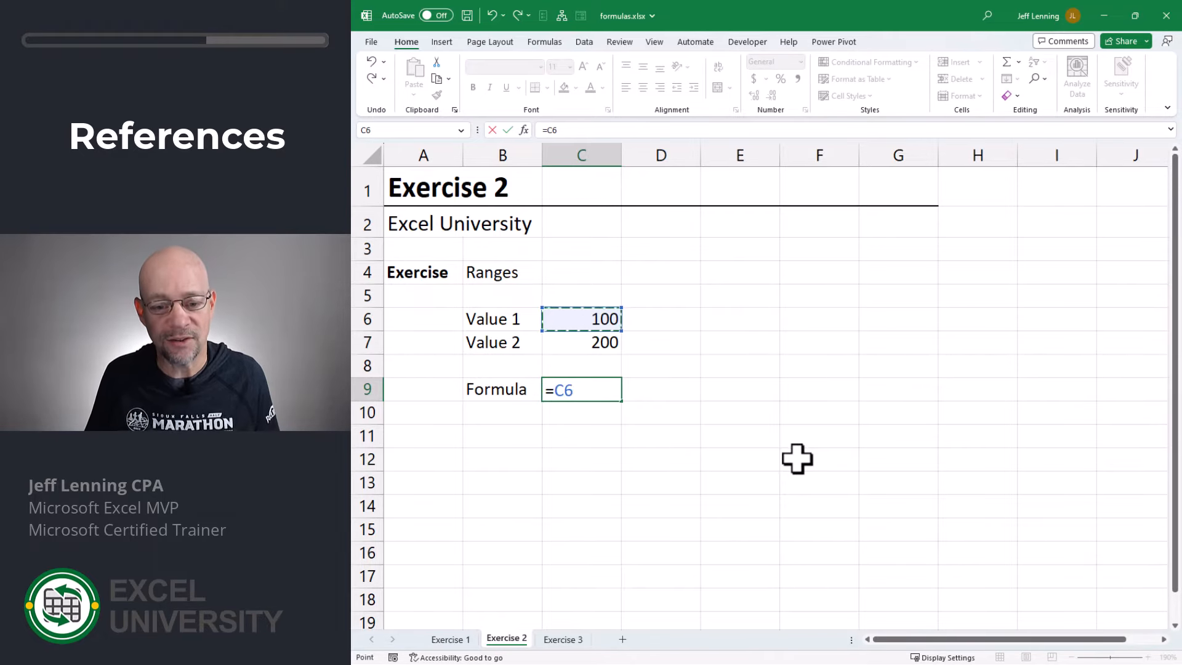
type("+")
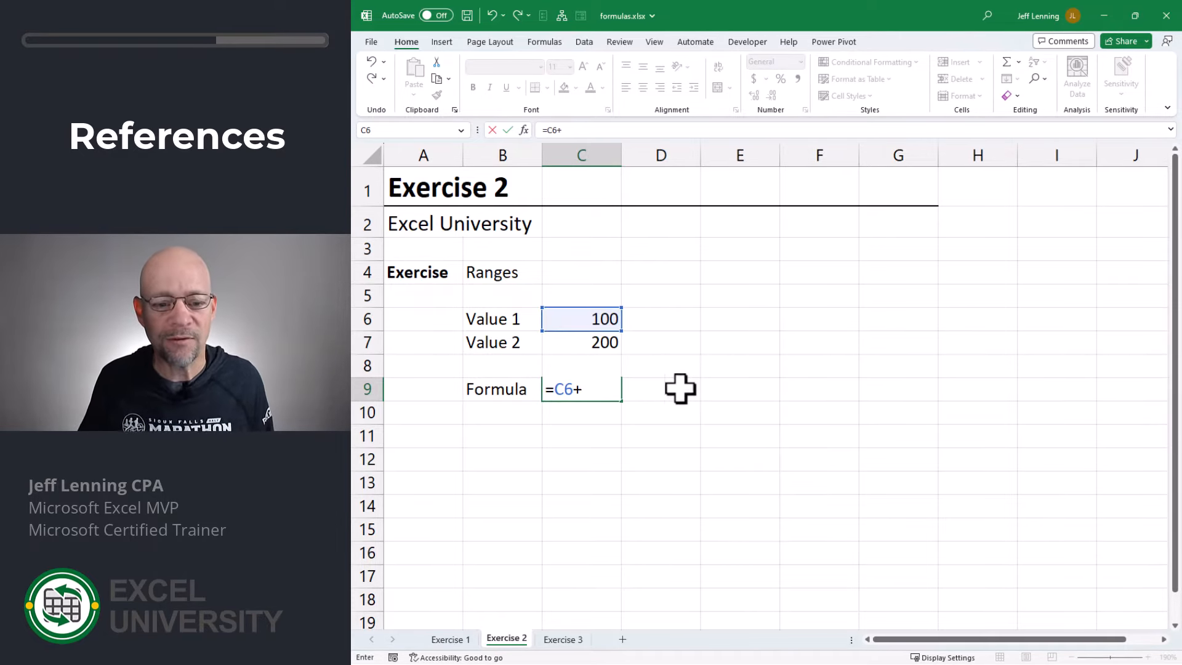
left_click(599, 340)
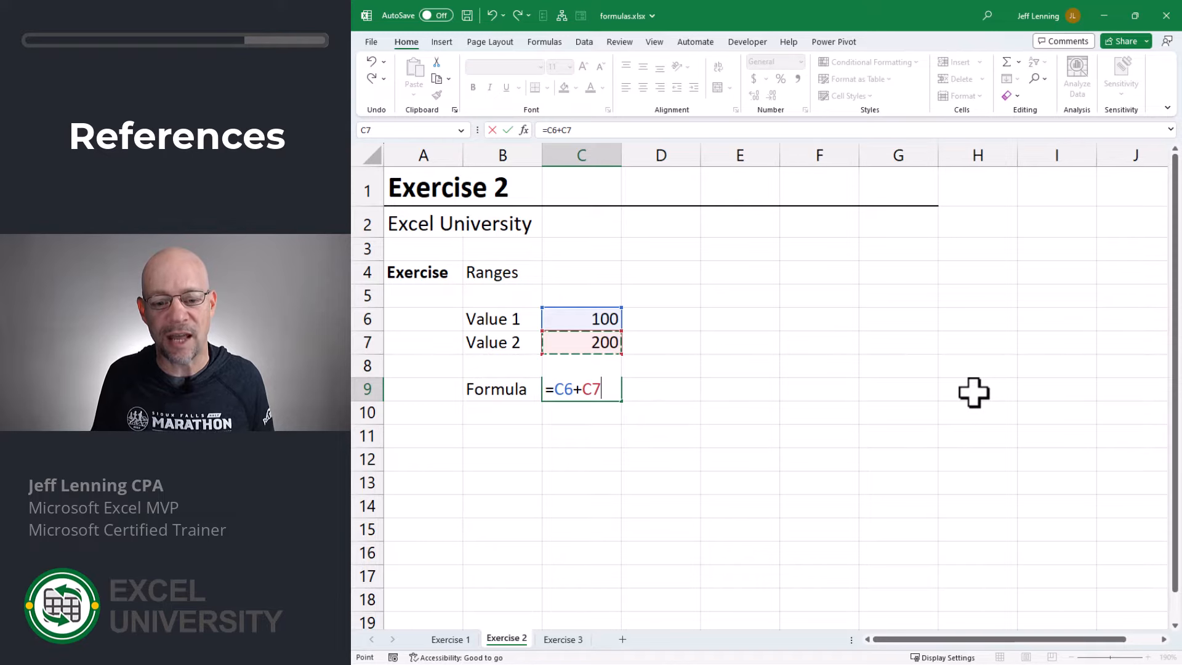
key("Return")
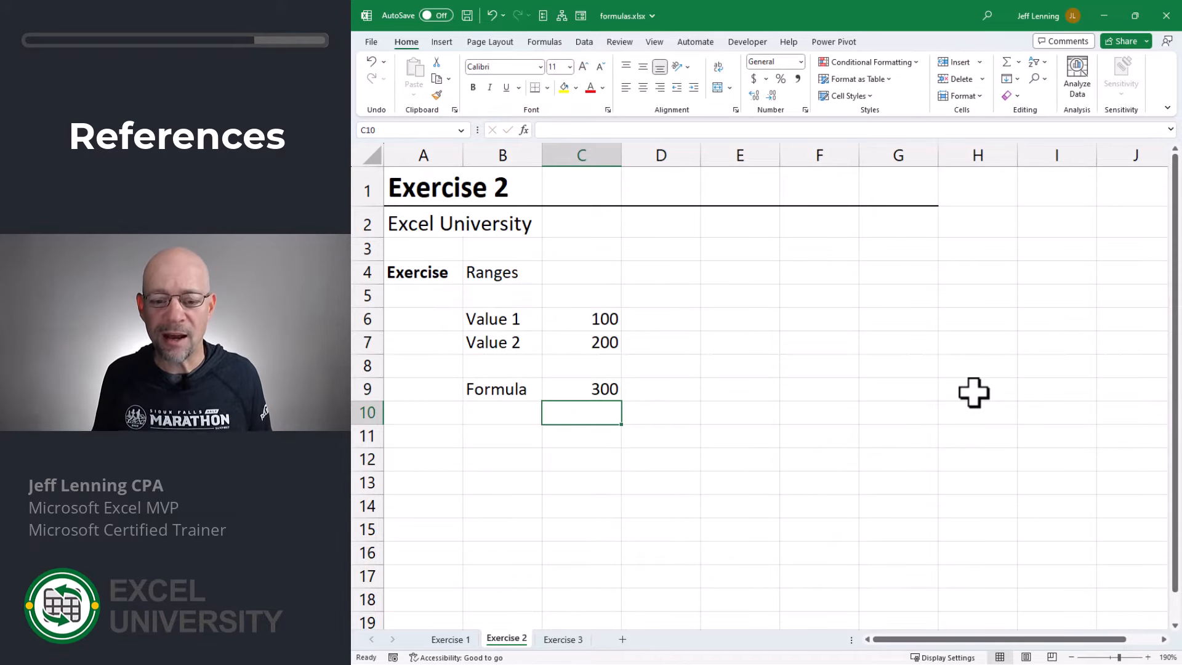
Set Value 1 in C6 to 200 and Value 2 in C7 to 500, and inspect the references in C9's formula
key("Up")
key("Up")
key("Up")
key("Up")
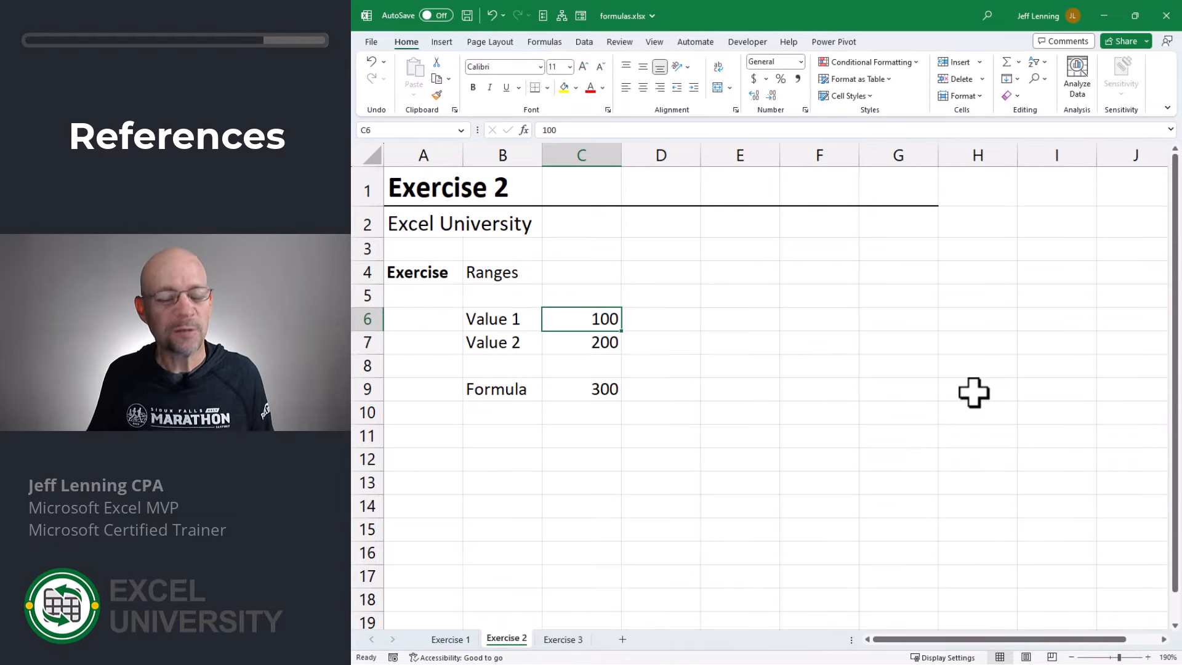
type("200")
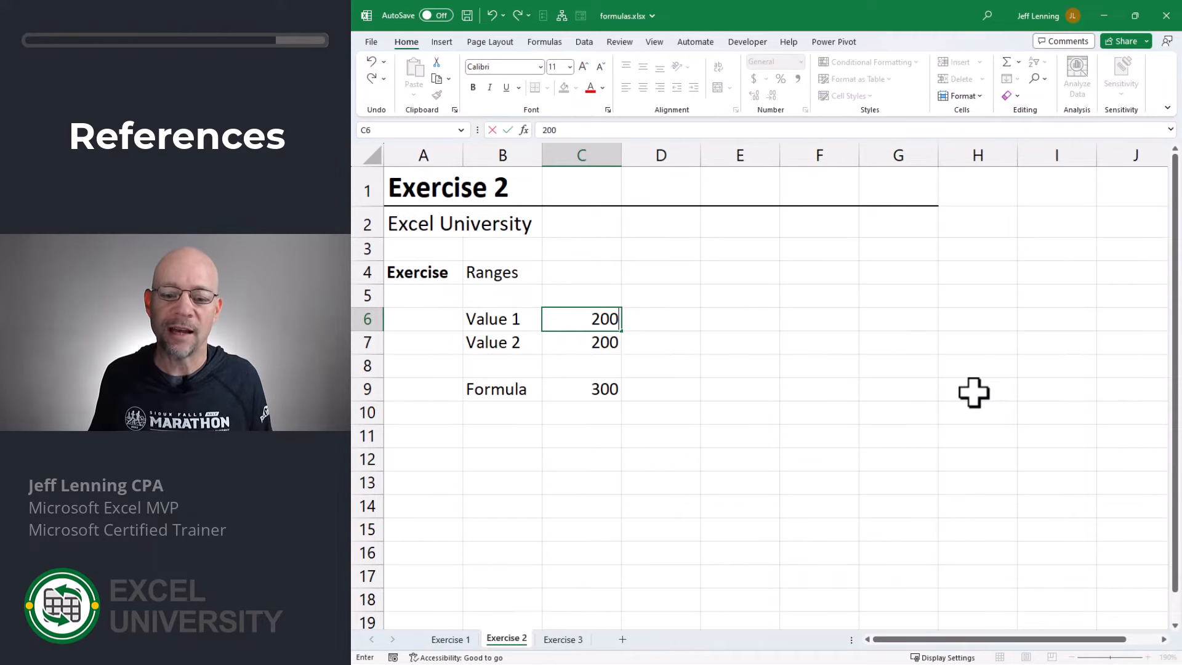
key("Return")
type("500")
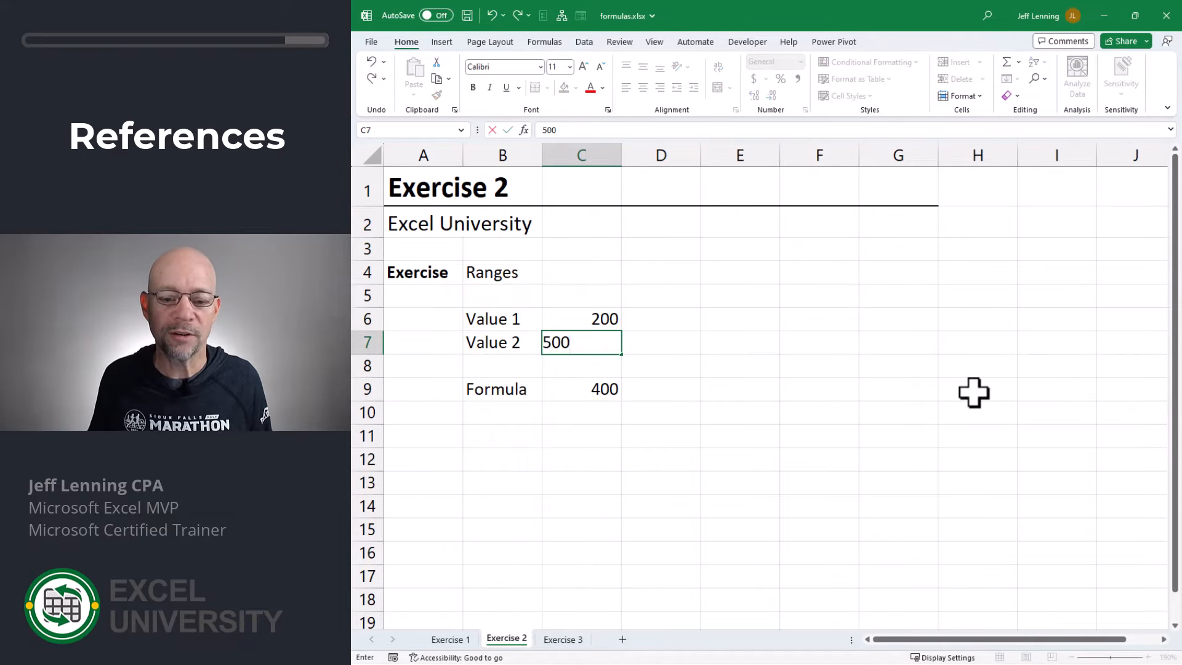
key("Return")
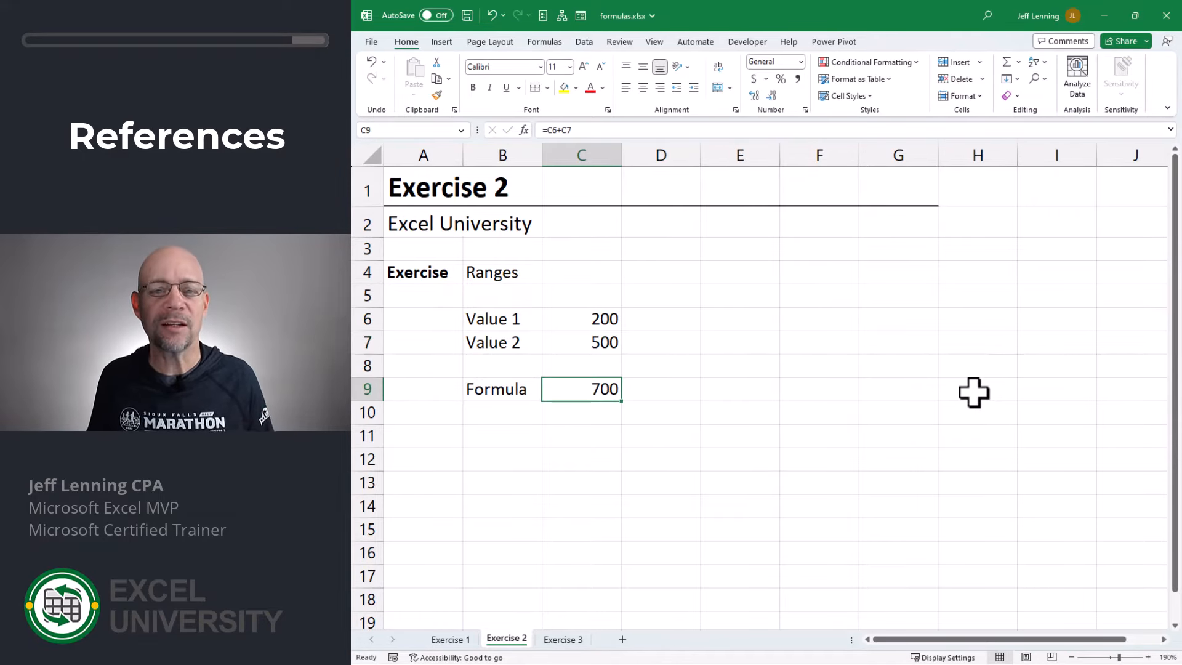
key("F2")
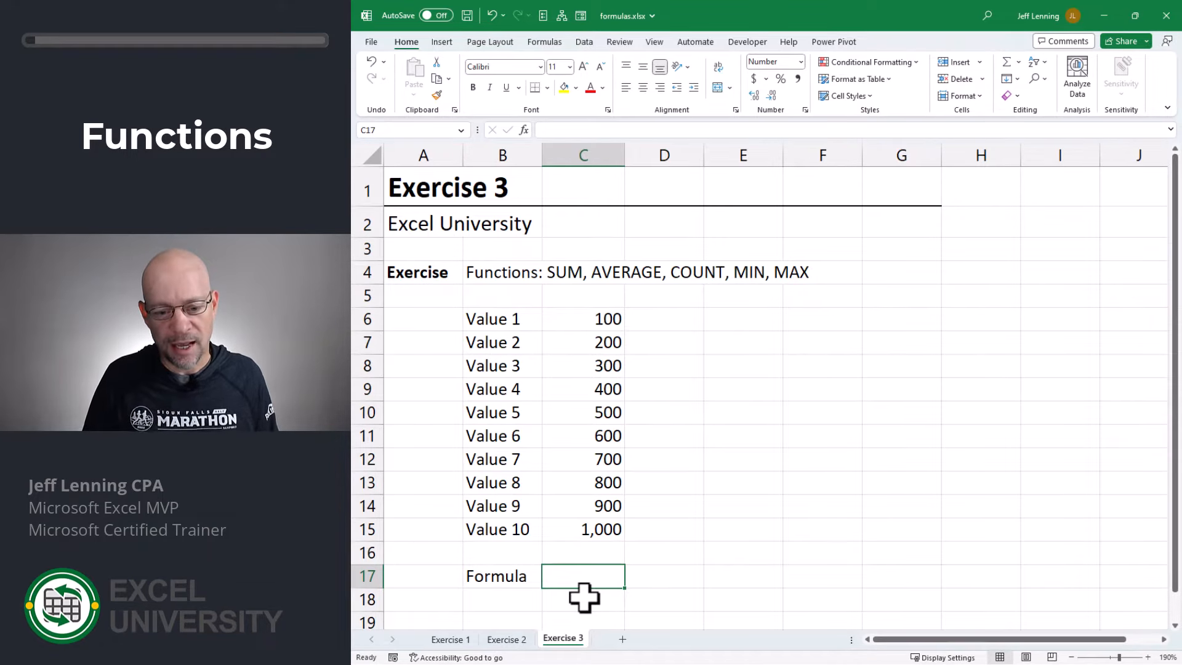
Add Values 1 through 10 in C17 of the Exercise 3 sheet with =C6+C7+C8+C9+C10+C11+C12+C13+C14+C15, and review the formula's references
type("=")
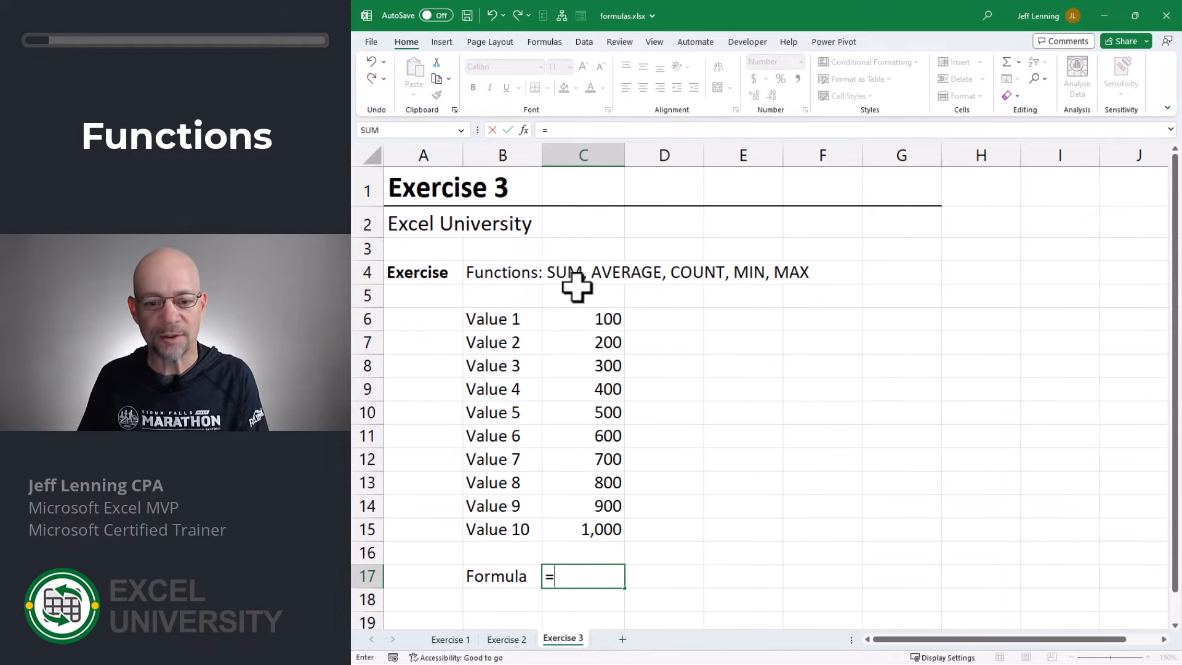
left_click(573, 317)
type("+")
left_click(602, 343)
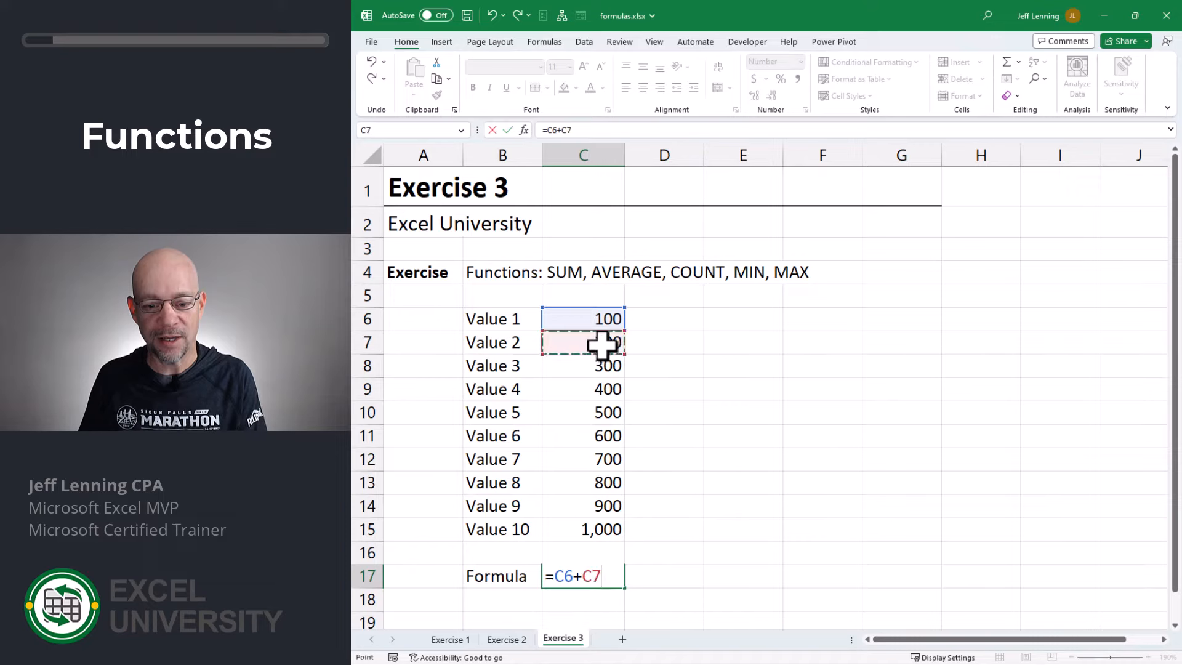
type("+")
left_click(601, 364)
type("+")
left_click(602, 386)
type("+")
left_click(596, 409)
type("+")
left_click(596, 439)
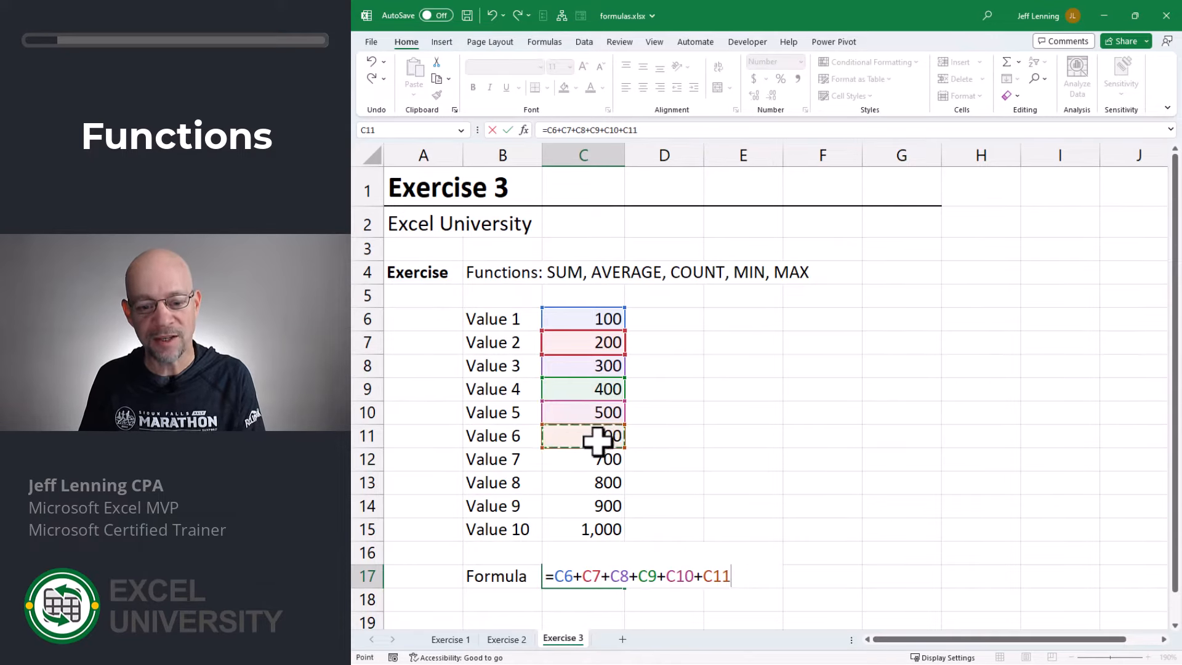
type("+")
left_click(597, 461)
type("+")
left_click(598, 483)
left_click(599, 505)
left_click(597, 528)
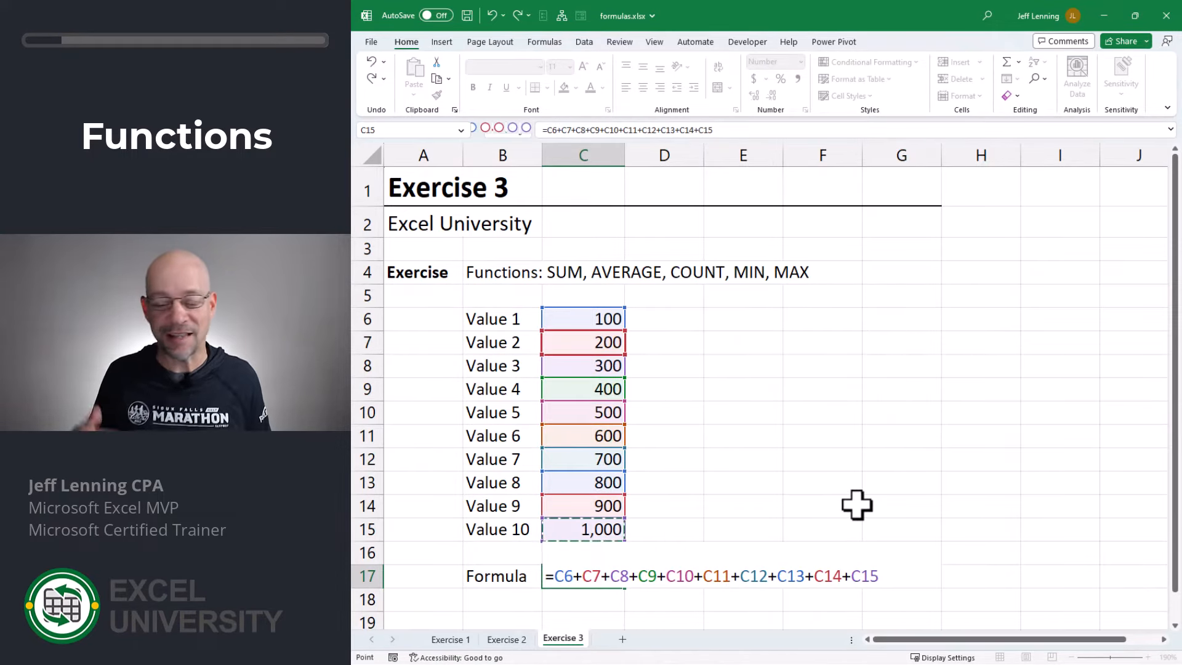
key("Return")
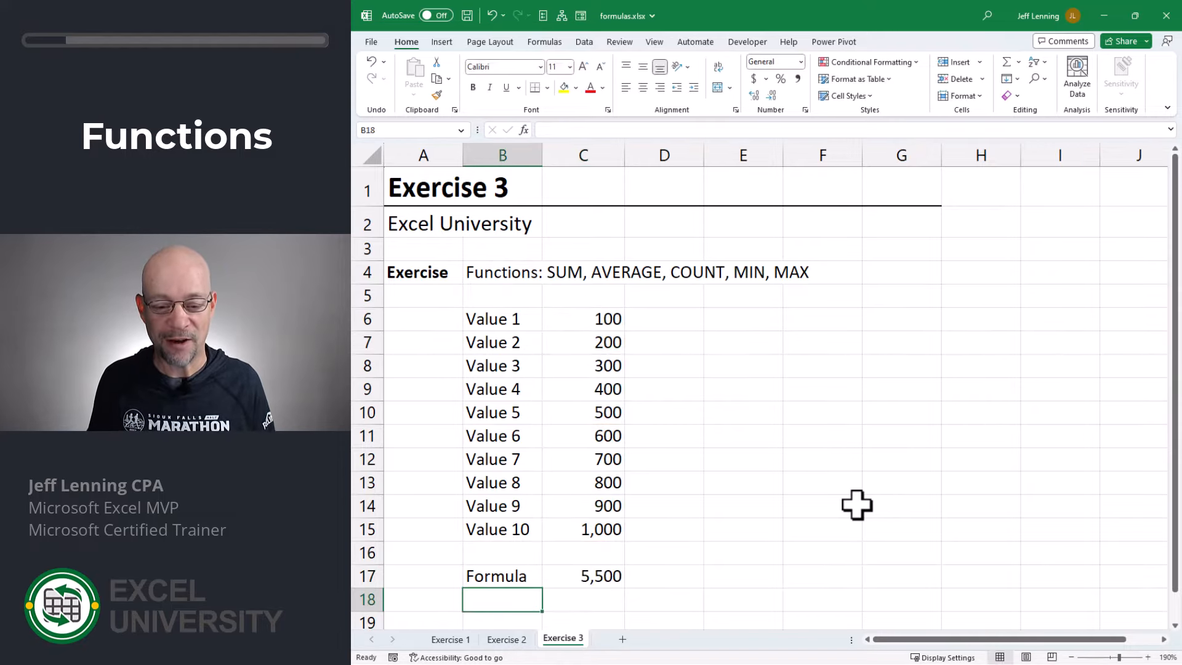
key("Up")
key("Right")
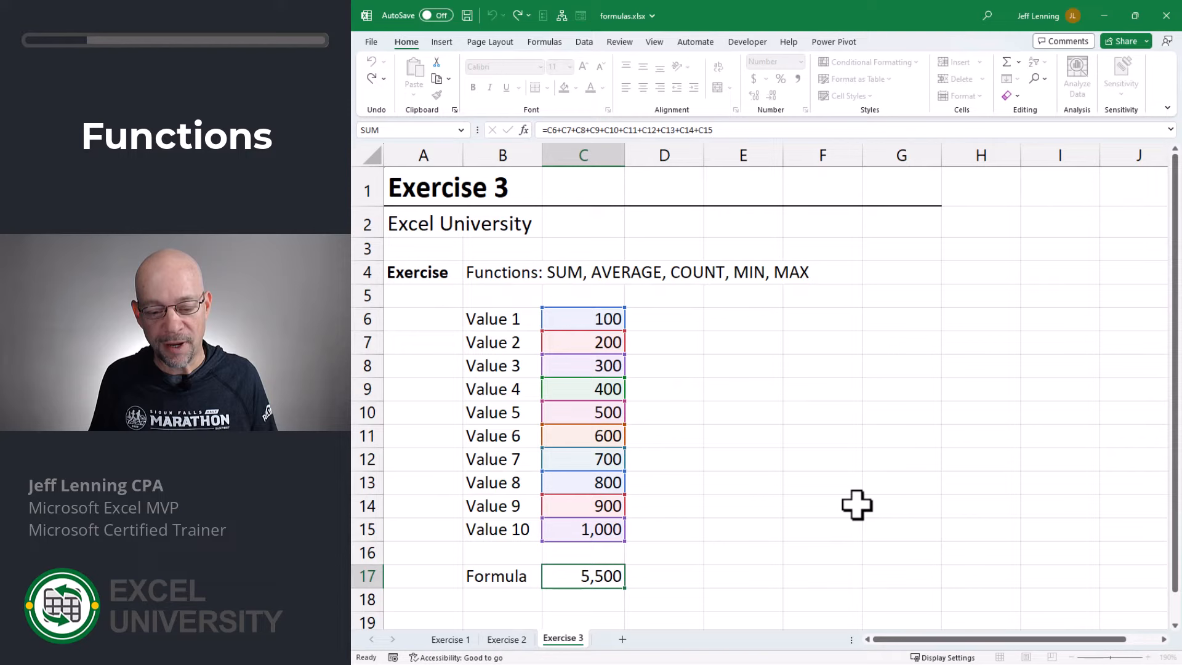
key("Escape")
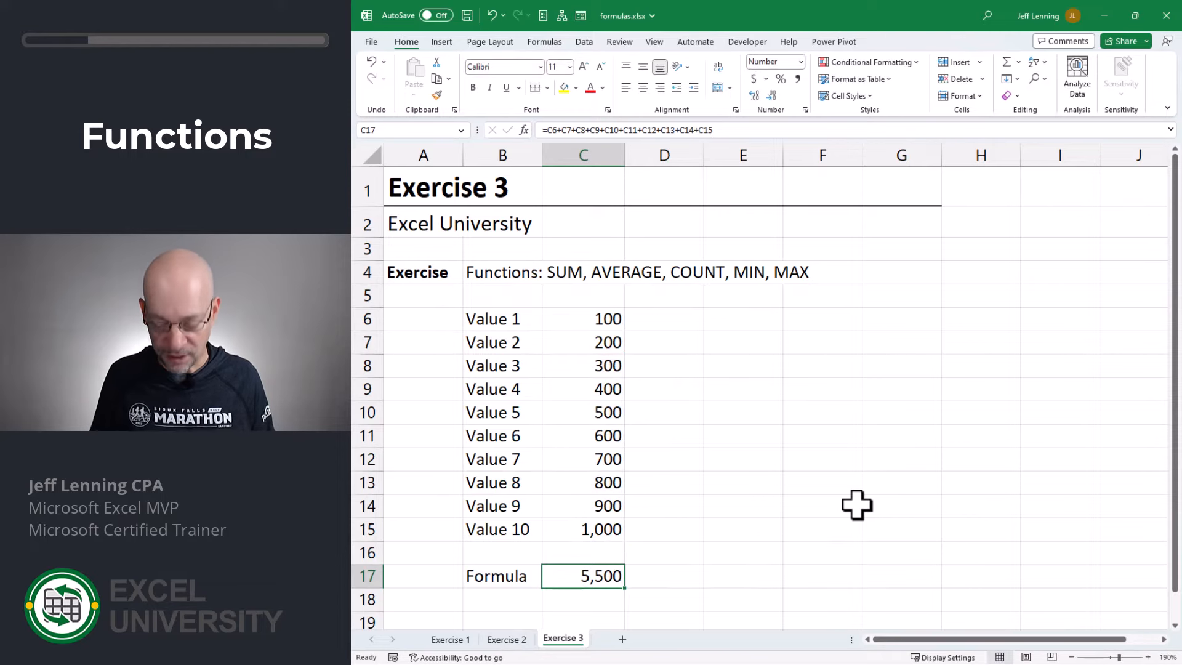
Replace C17's addition formula with a SUM function listing cells C6 through C15 as separate comma-delimited arguments, and review its references
type("=")
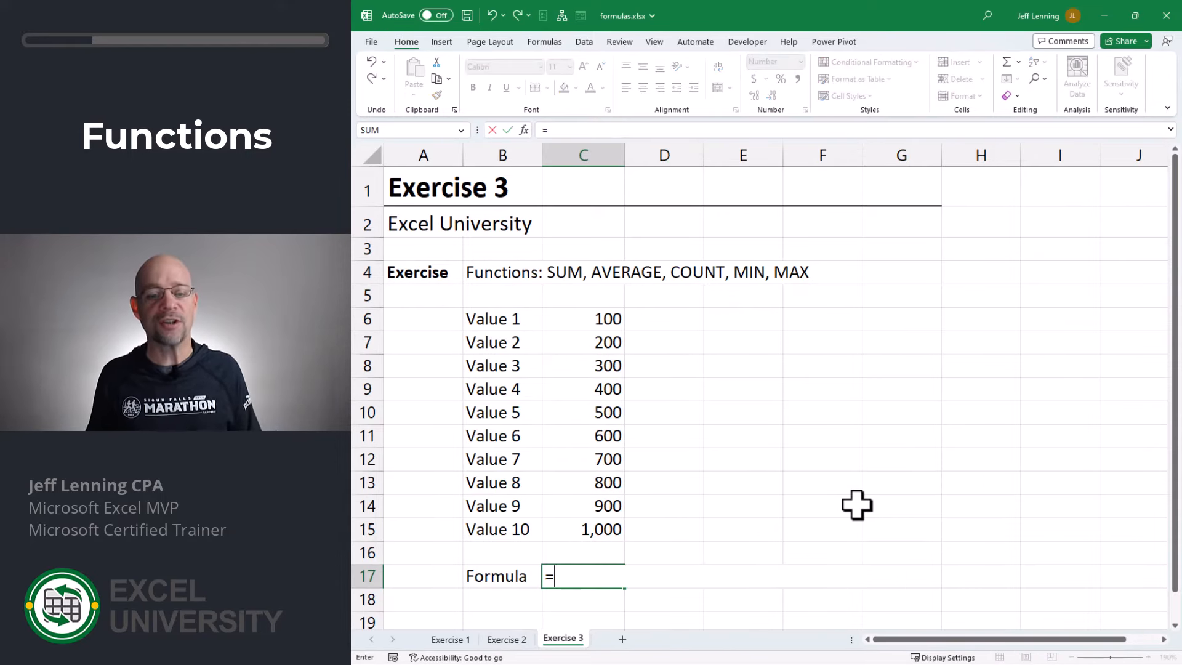
type("SUM(")
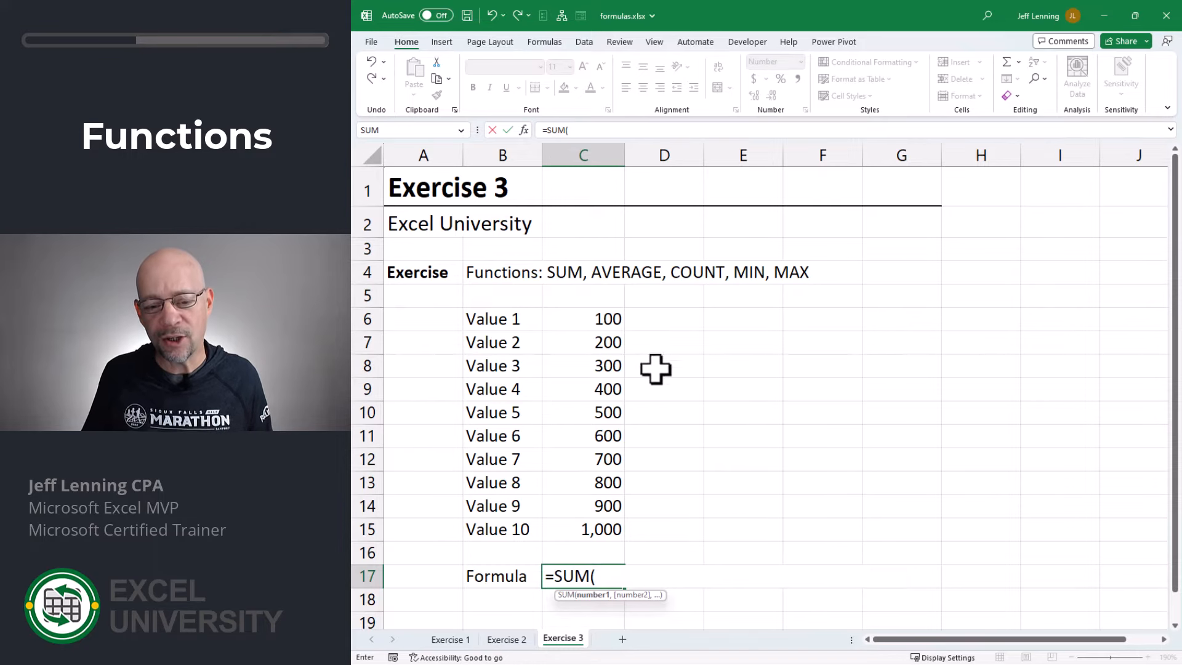
left_click(602, 317)
type(",")
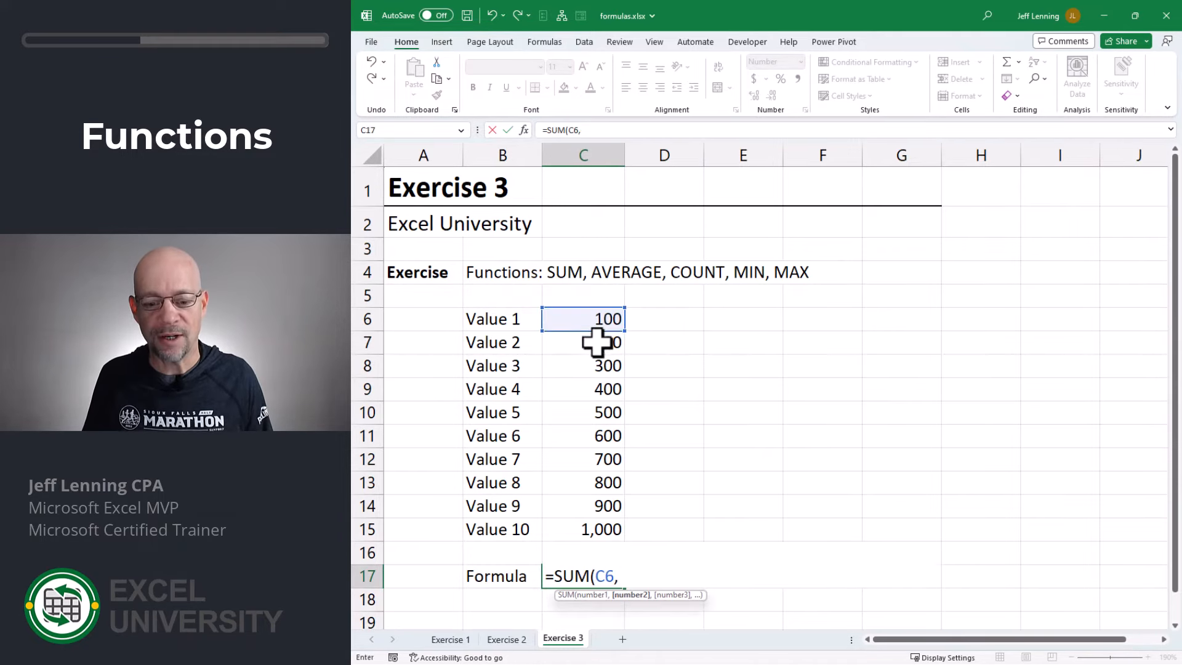
left_click(594, 343)
type(",")
left_click(592, 366)
type(",")
left_click(588, 390)
type(",")
left_click(583, 414)
type(",")
left_click(585, 436)
type(",")
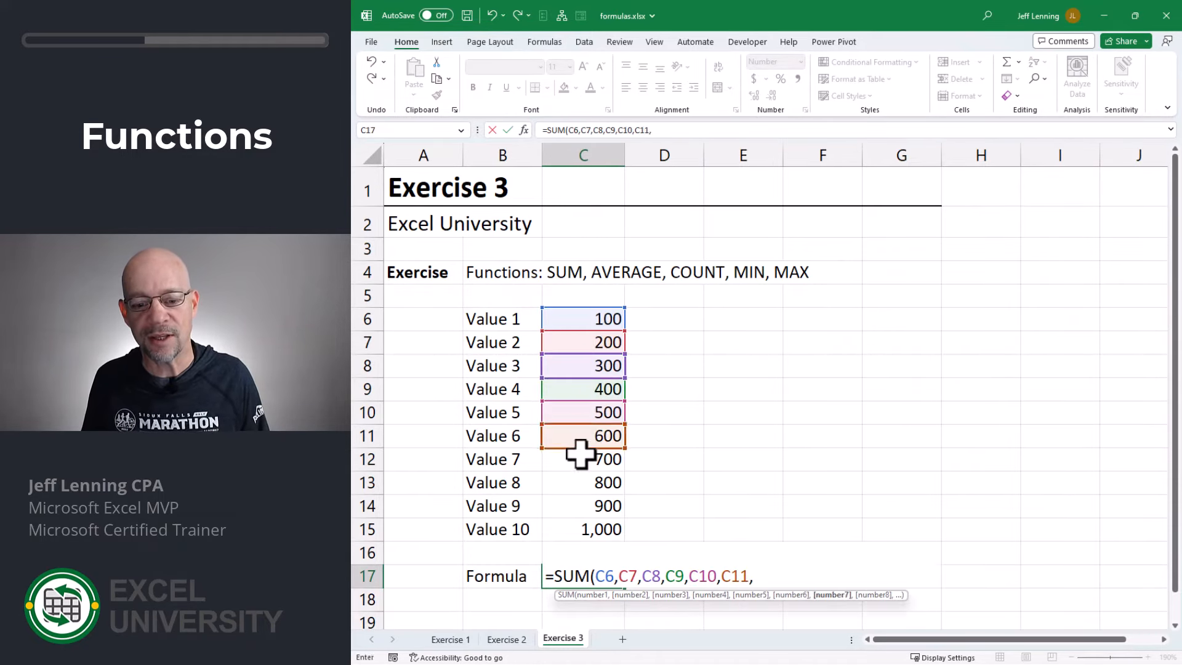
left_click(582, 459)
type(",")
left_click(581, 483)
type(",")
left_click(582, 506)
type(")")
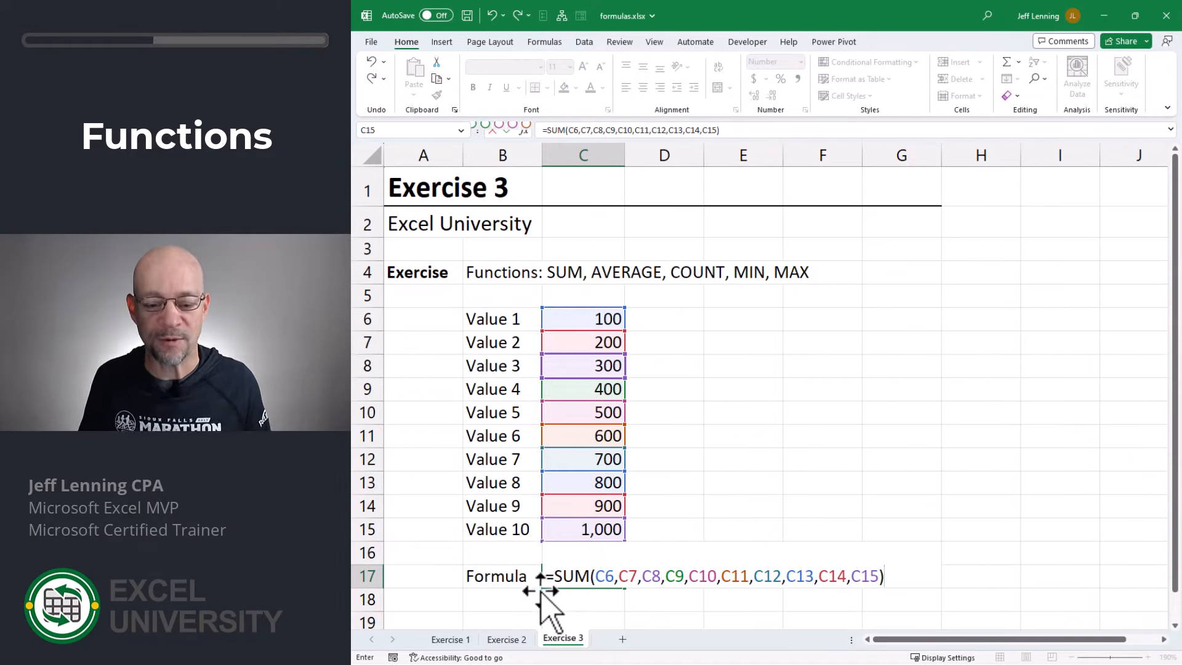
key("Return")
key("Up")
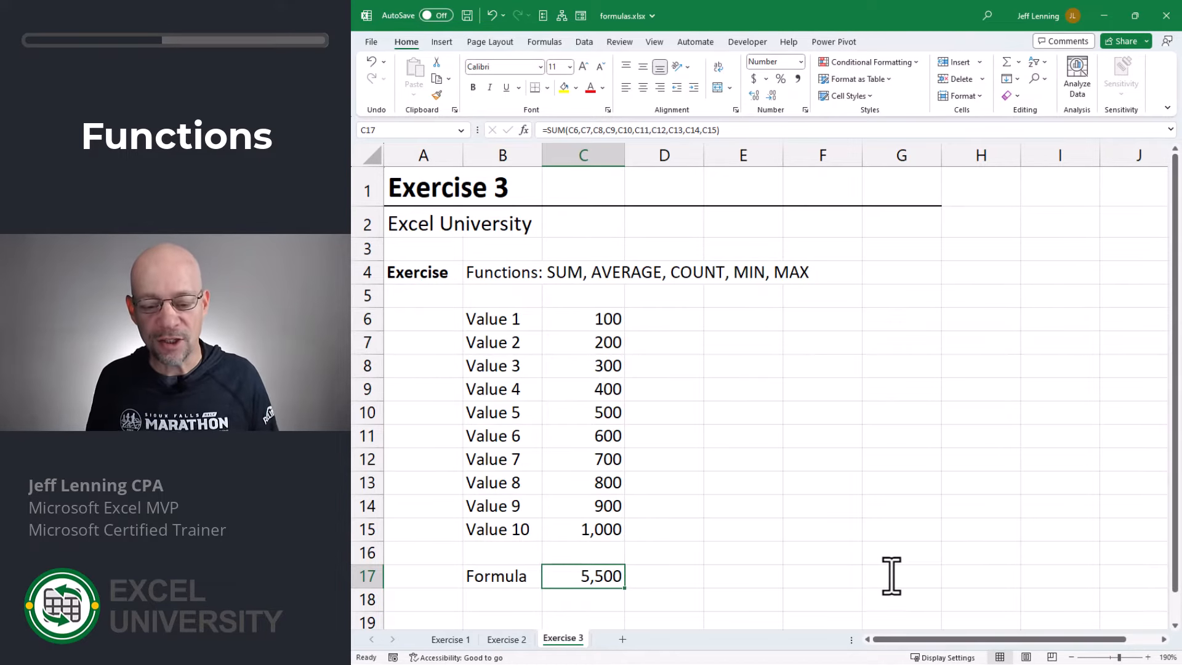
key("F2")
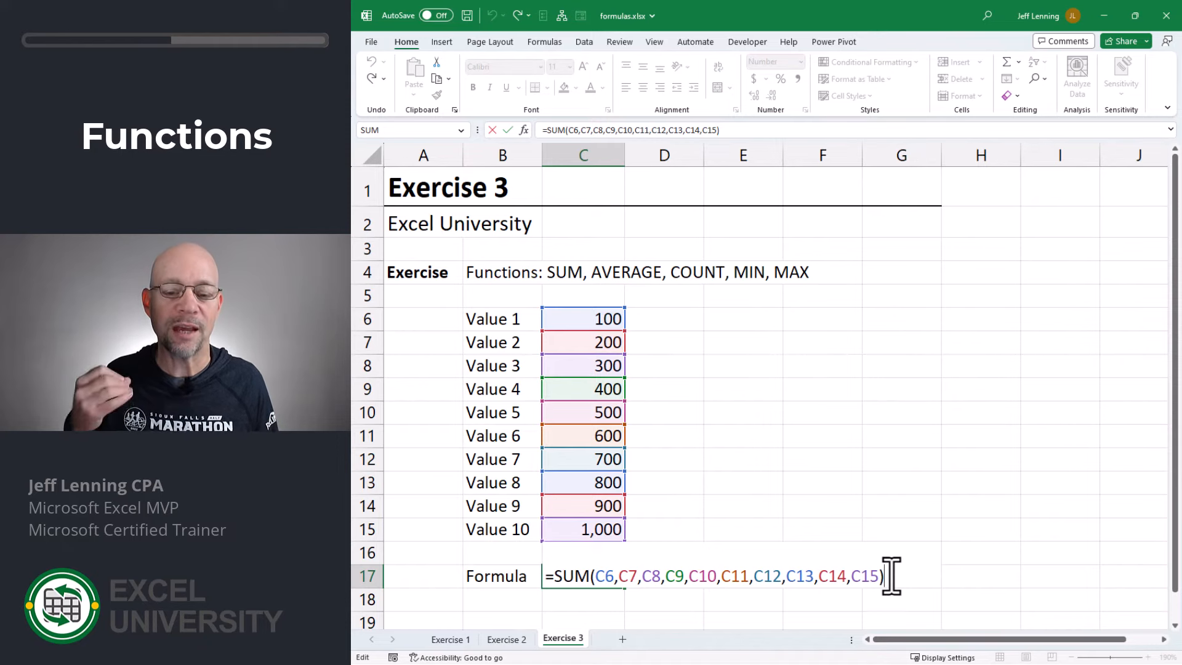
key("Escape")
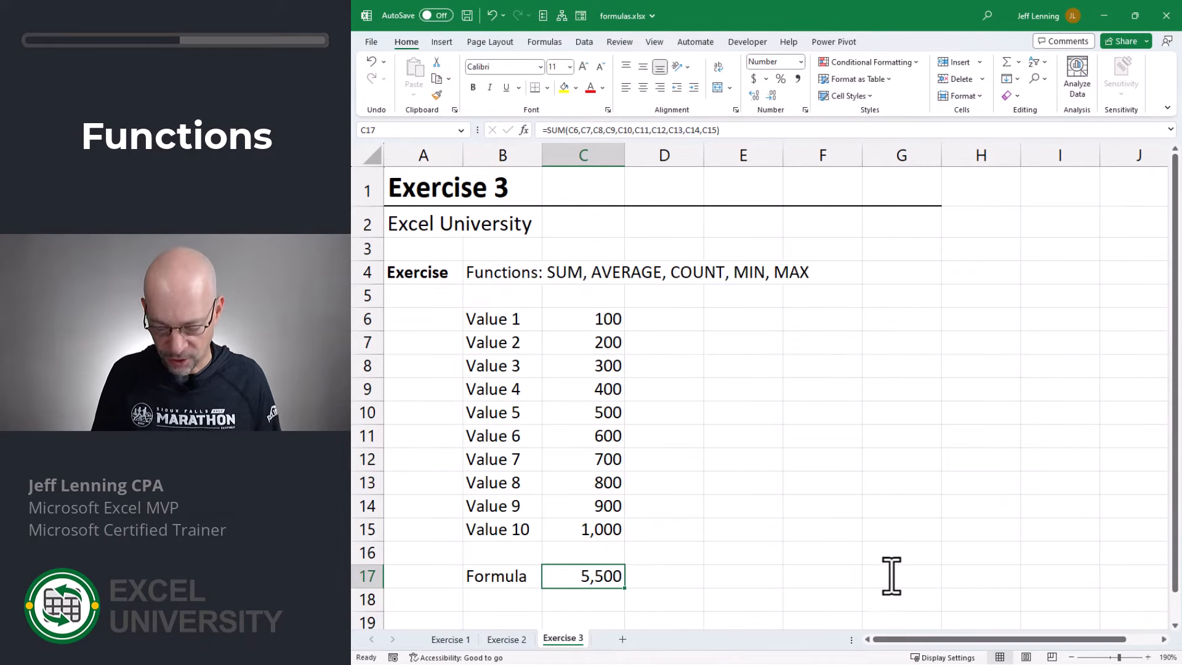
Total Values 1 through 10 in C17 with the range formula =SUM(C6:C15), and reopen it for inspection
type("=s")
key("Tab")
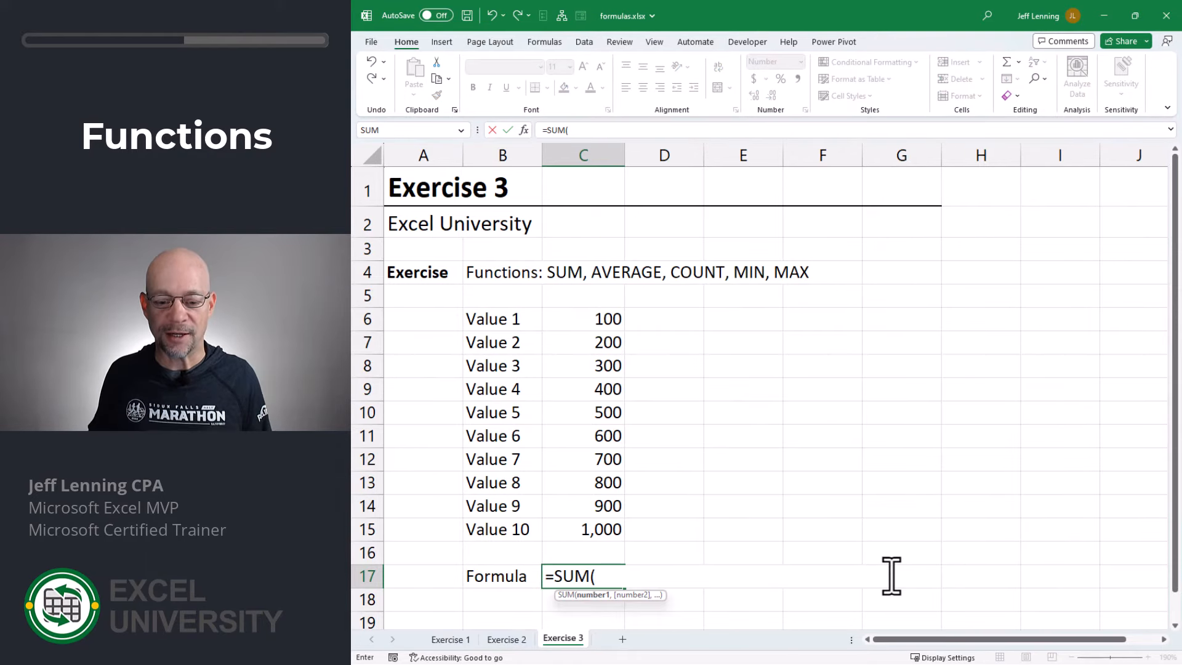
left_click(591, 319)
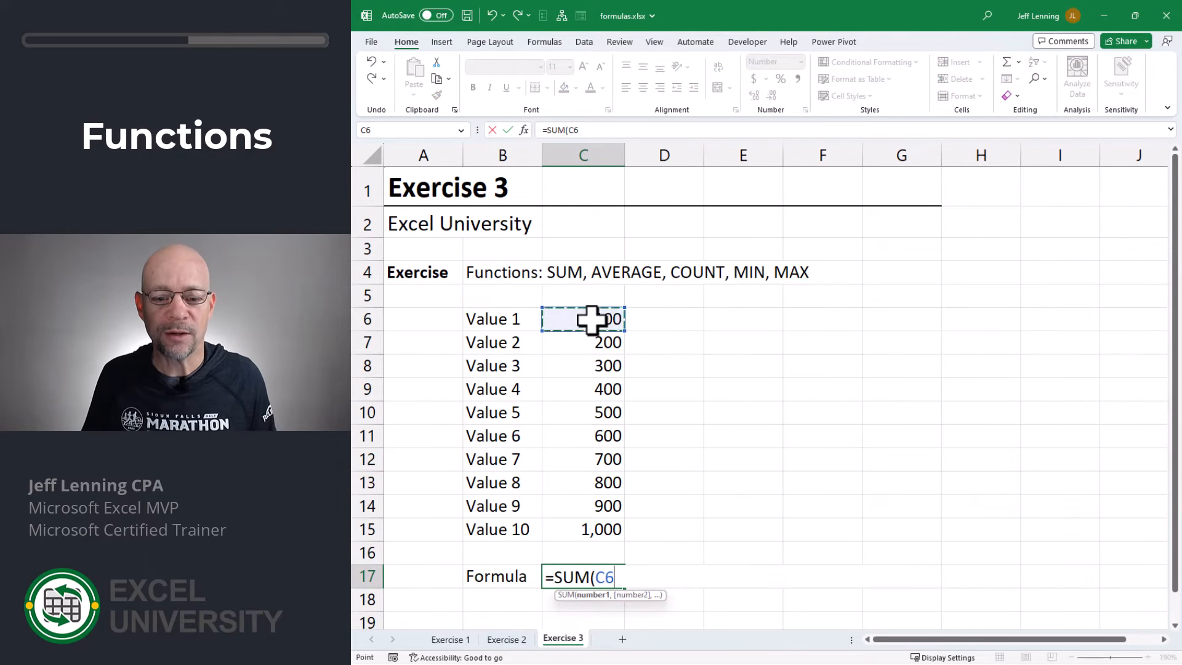
left_click_drag(591, 319, 609, 511)
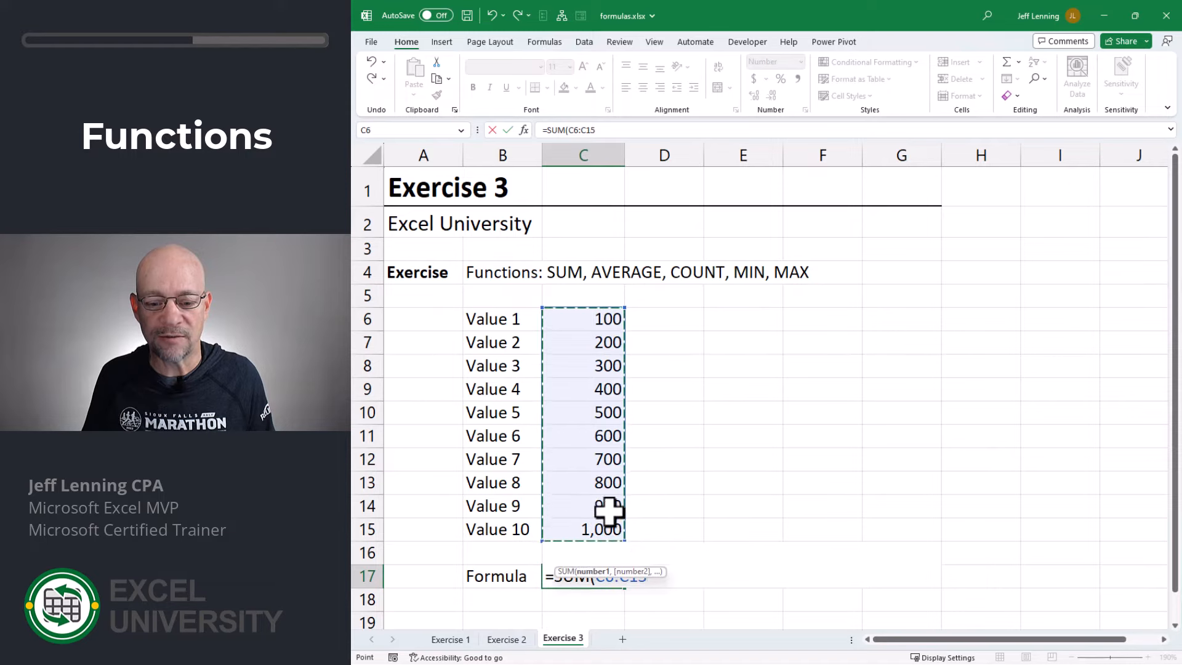
type(")")
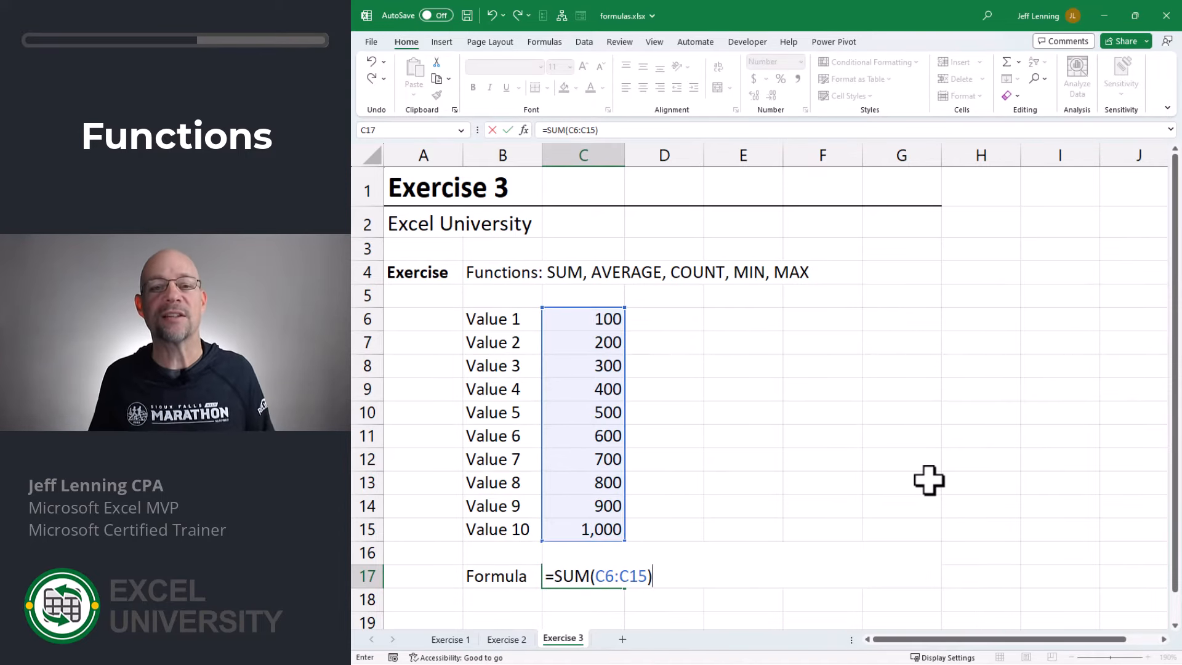
key("Return")
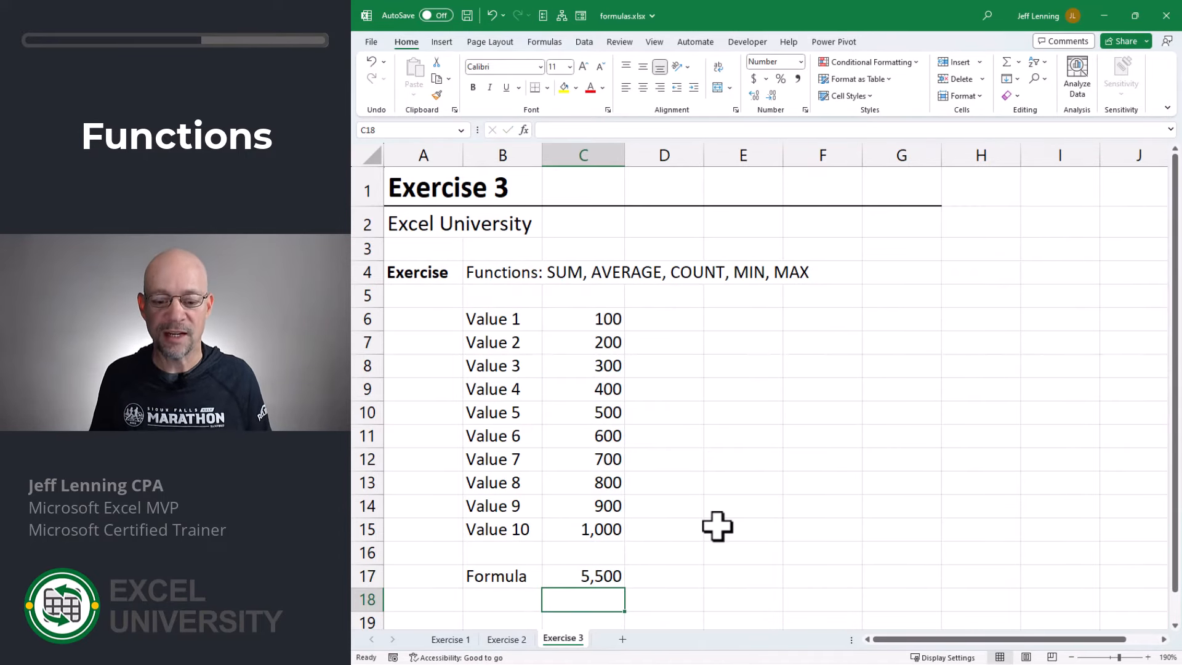
key("Up")
key("F2")
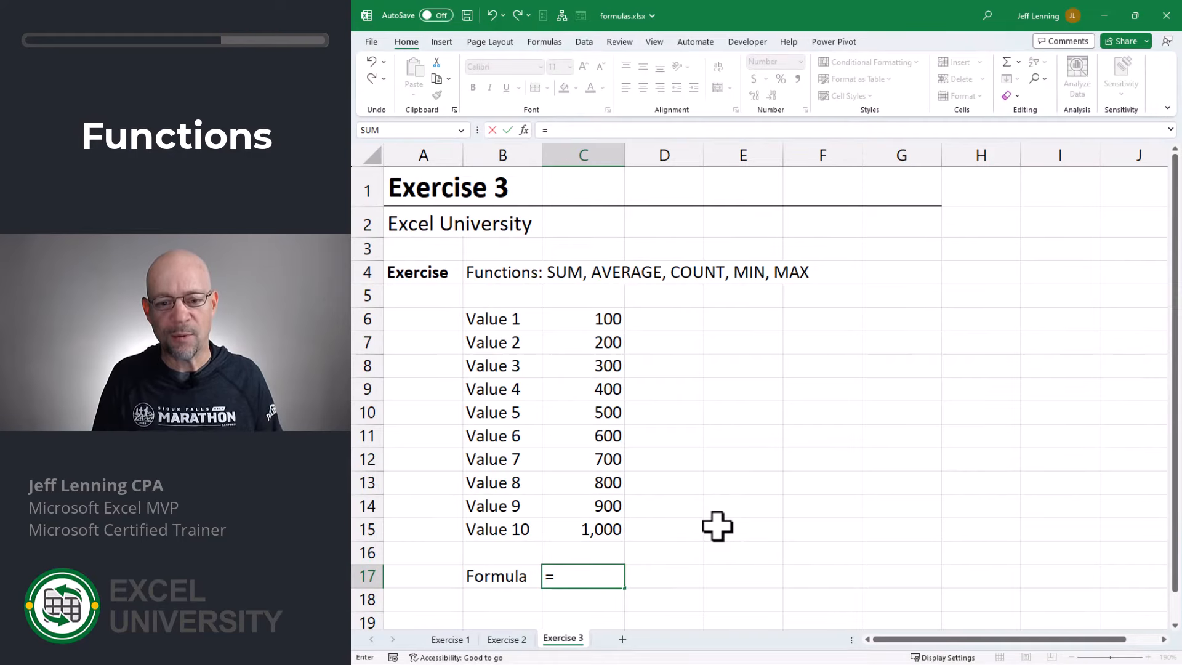
Calculate the average of Values 1 through 10 in C17 with an AVERAGE function over C6:C15
type("av")
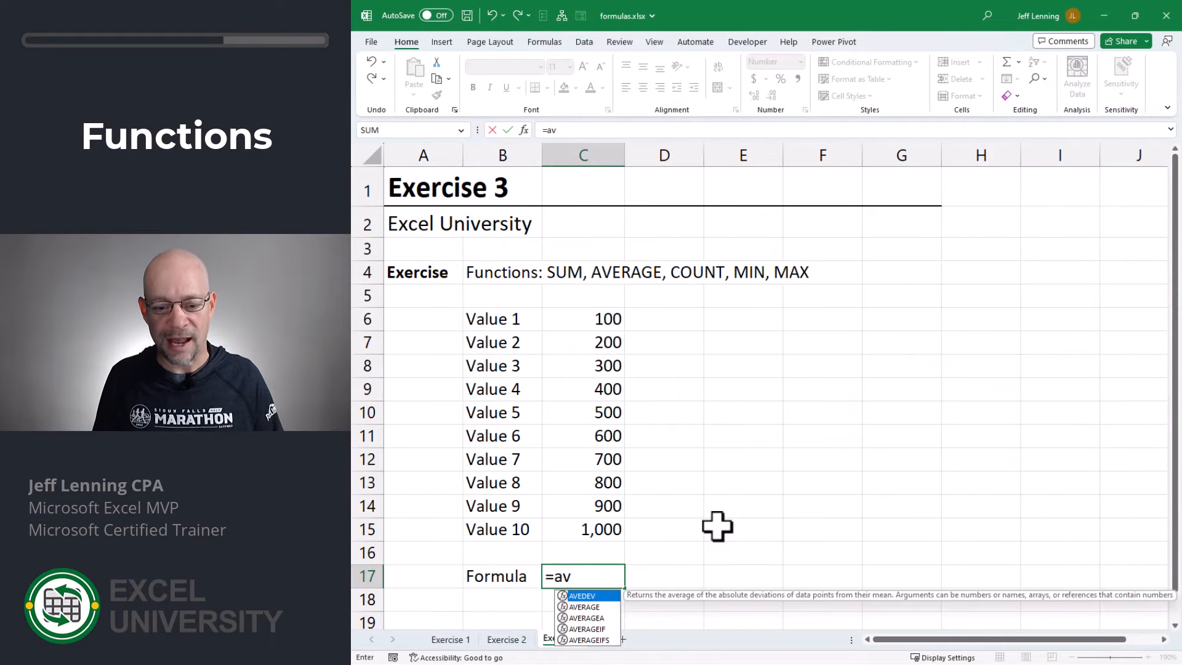
key("Down")
key("Tab")
left_click_drag(599, 322, 602, 521)
key("Return")
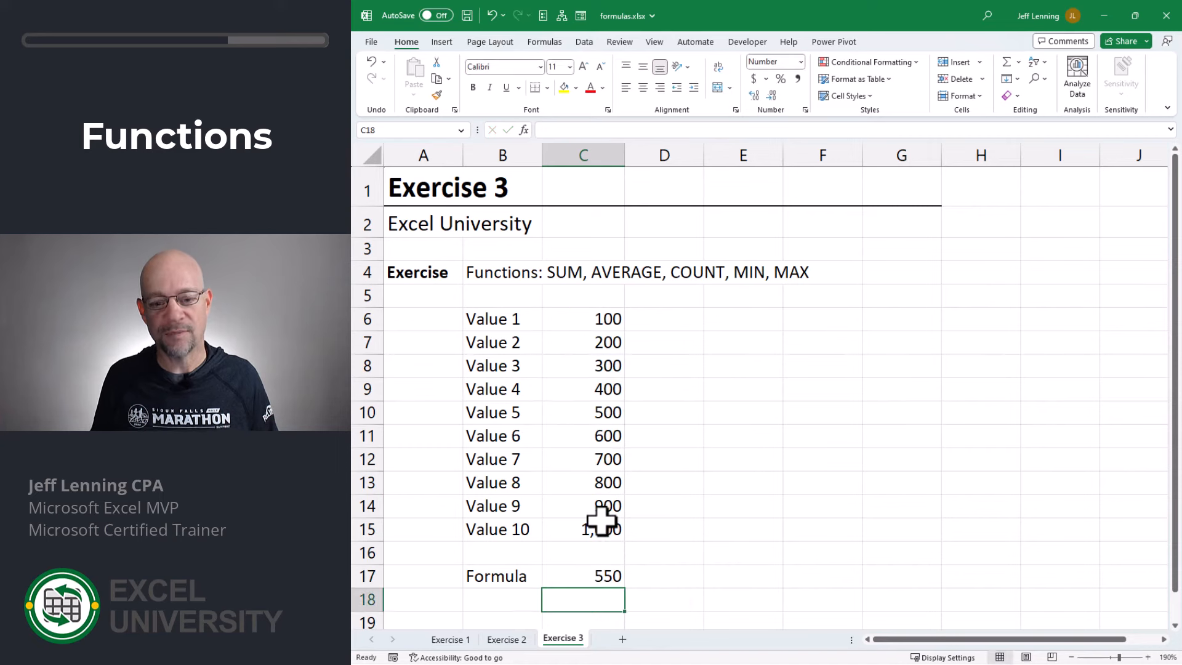
Replace the formula in C17 with =COUNT(C6:C15) to count the numeric values
type("=count")
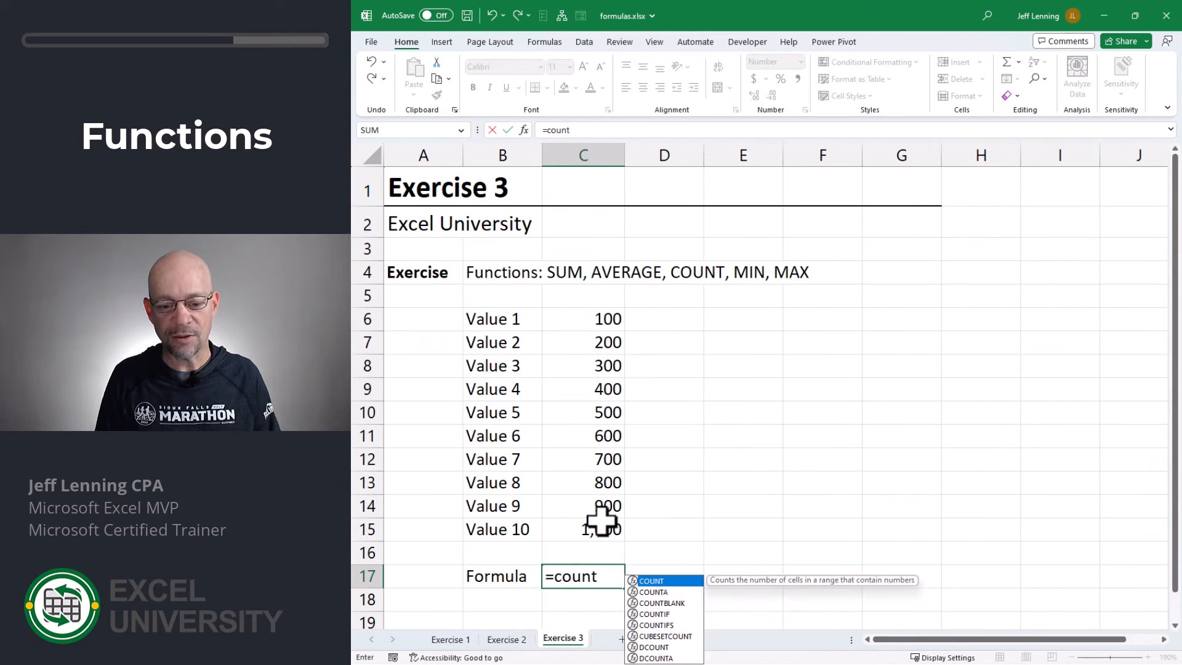
key("Tab")
left_click_drag(601, 320, 603, 519)
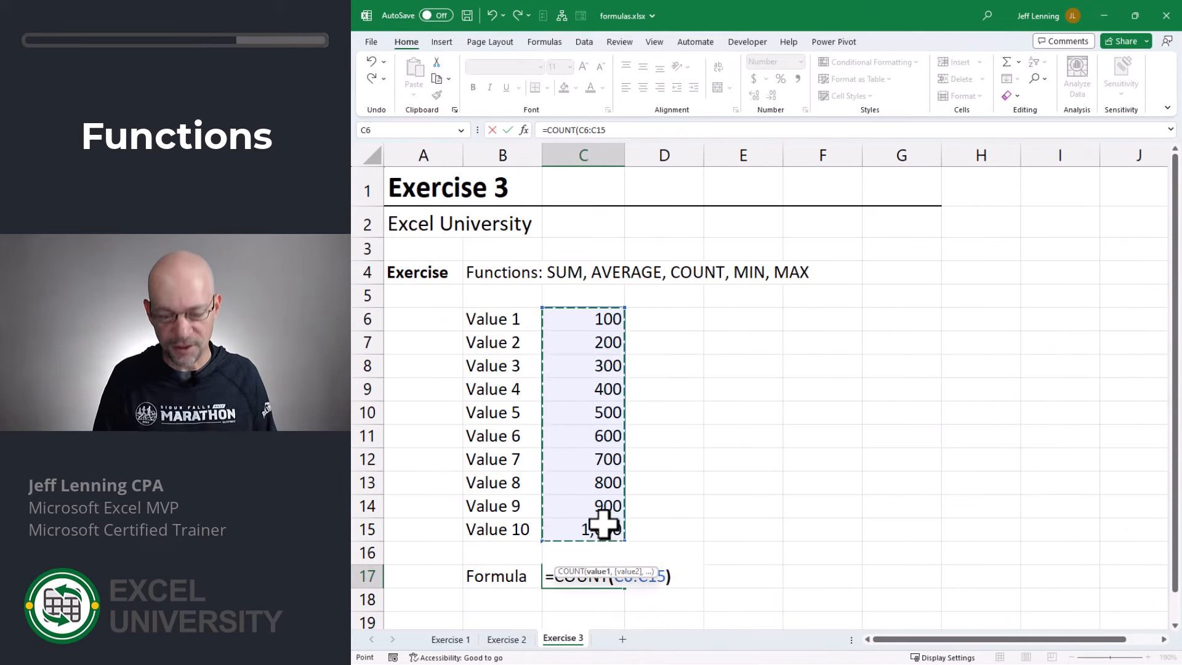
key("Return")
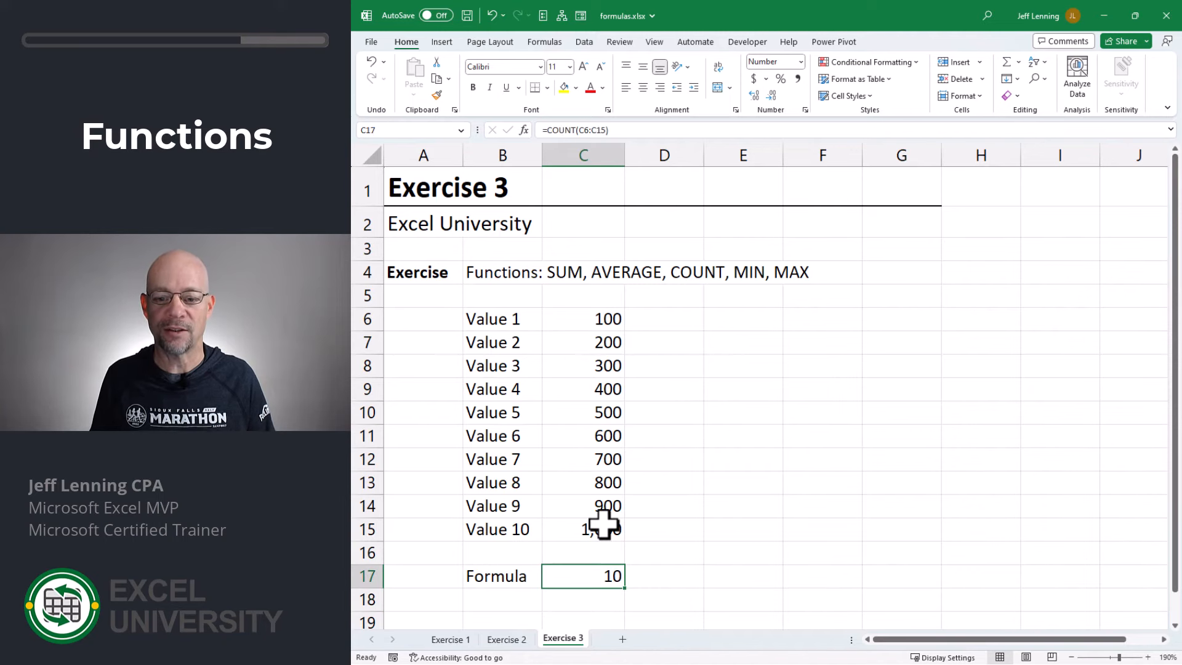
Find the smallest of the ten values in C17 with the formula =MIN(C6:C15)
type("=min")
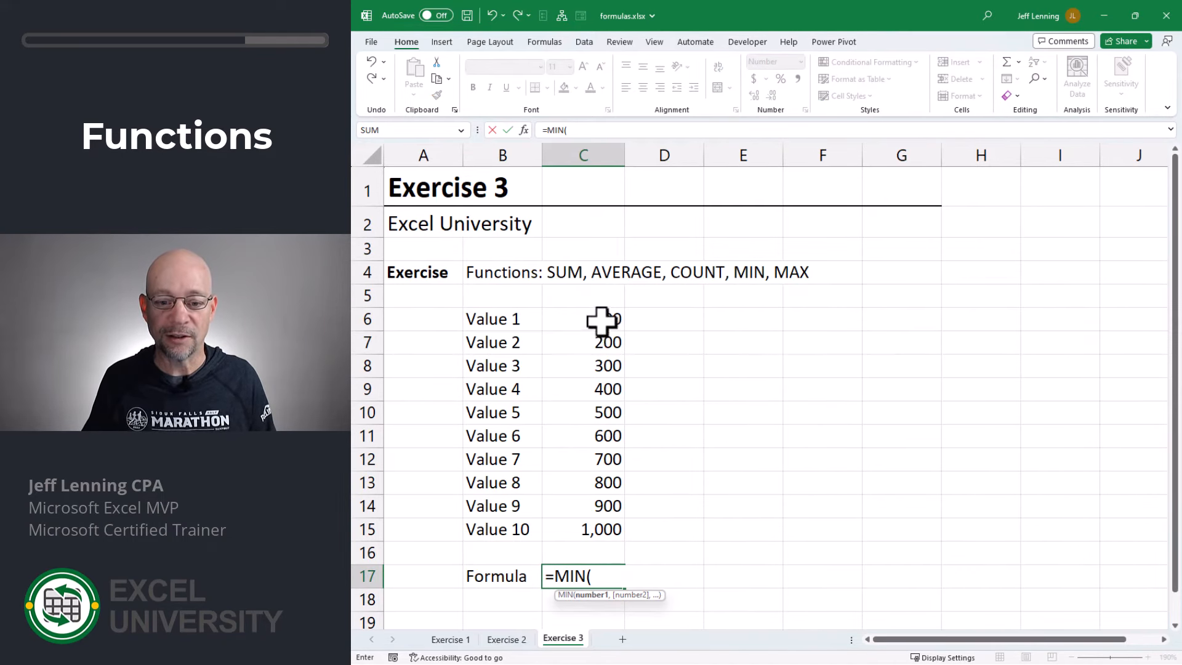
left_click_drag(602, 320, 604, 533)
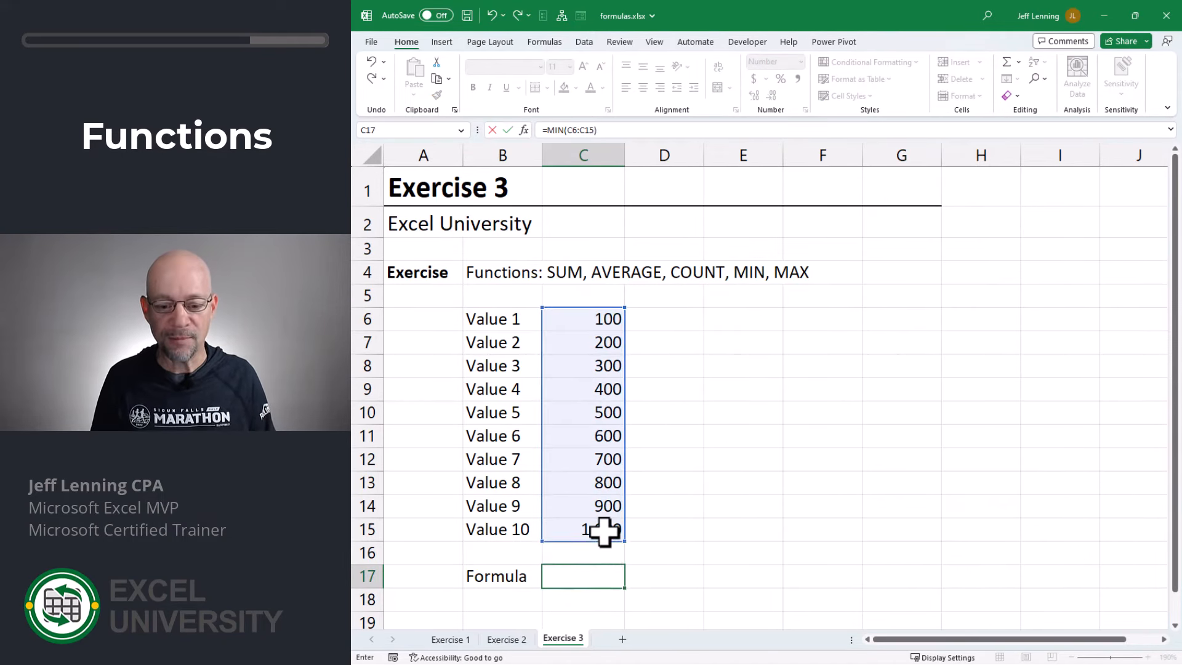
type(")")
key("Return")
Find the largest of the ten values in C17 with a MAX function over C6:C15
type("=MAX(")
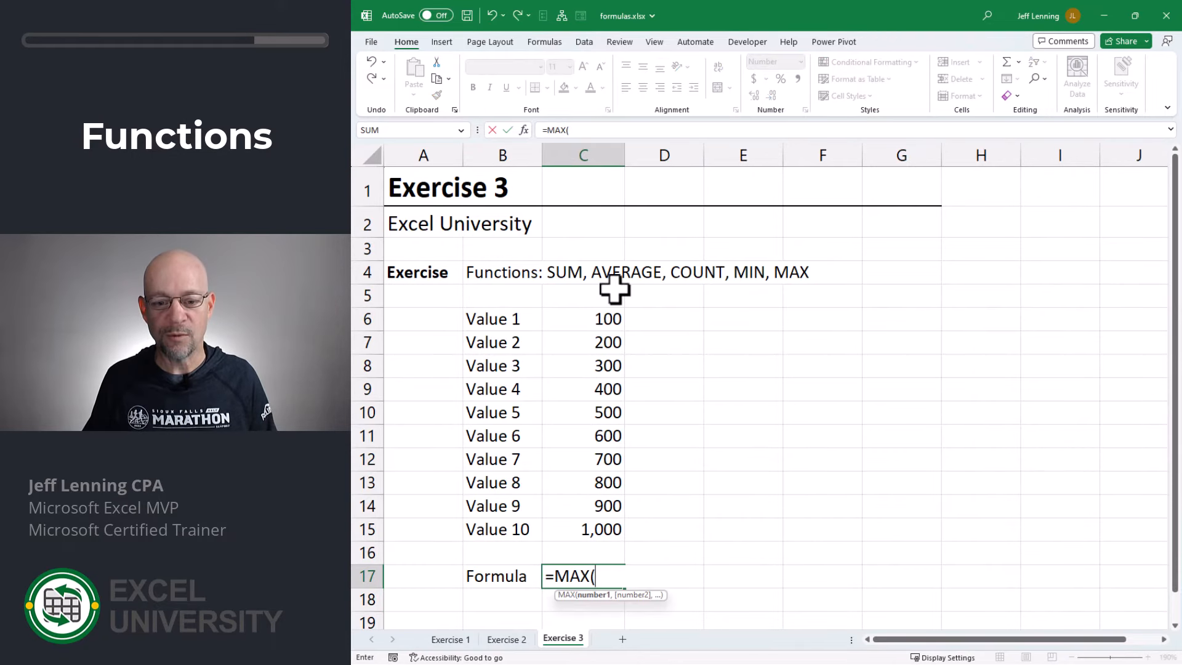
left_click_drag(605, 322, 605, 525)
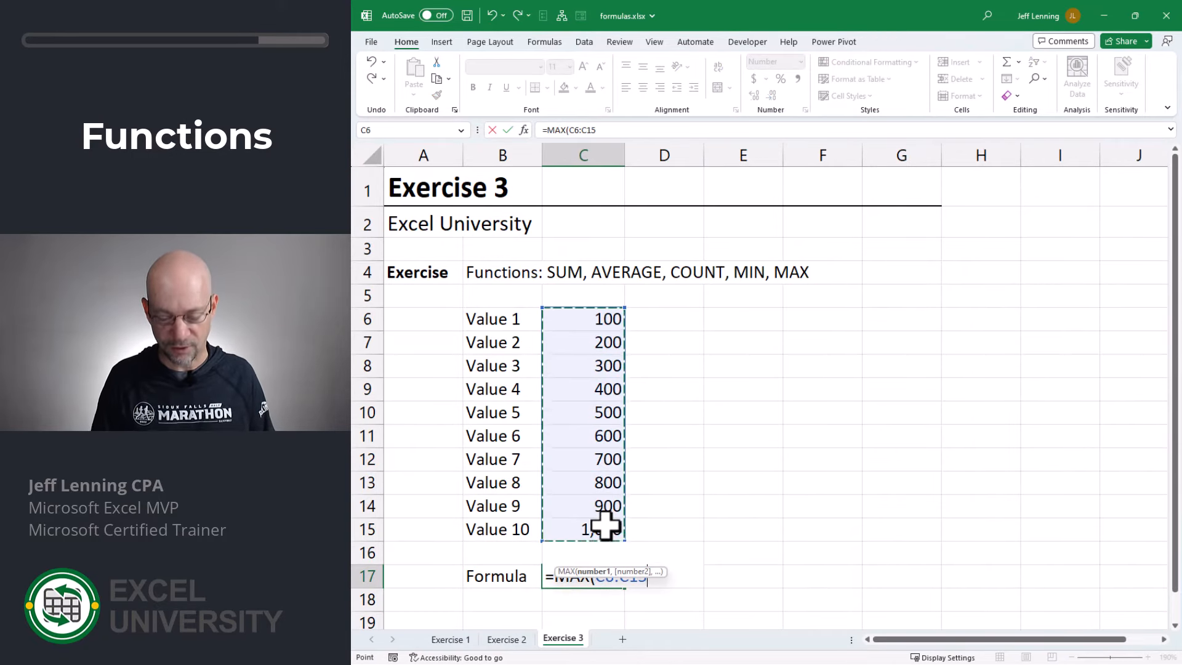
key("Return")
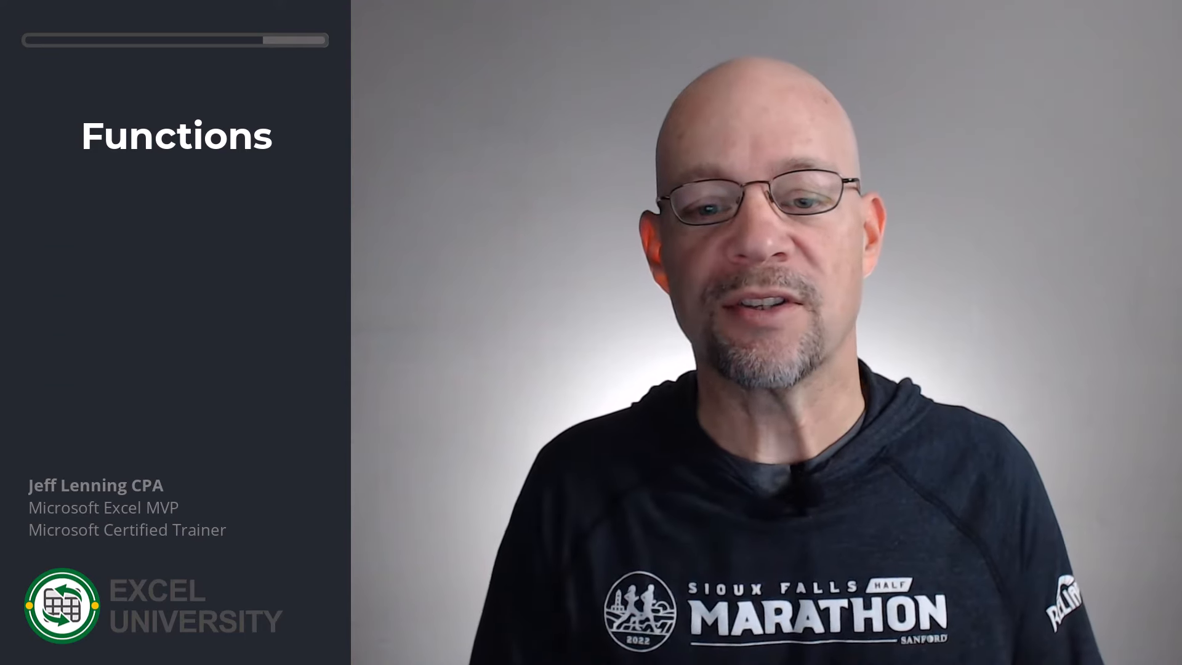